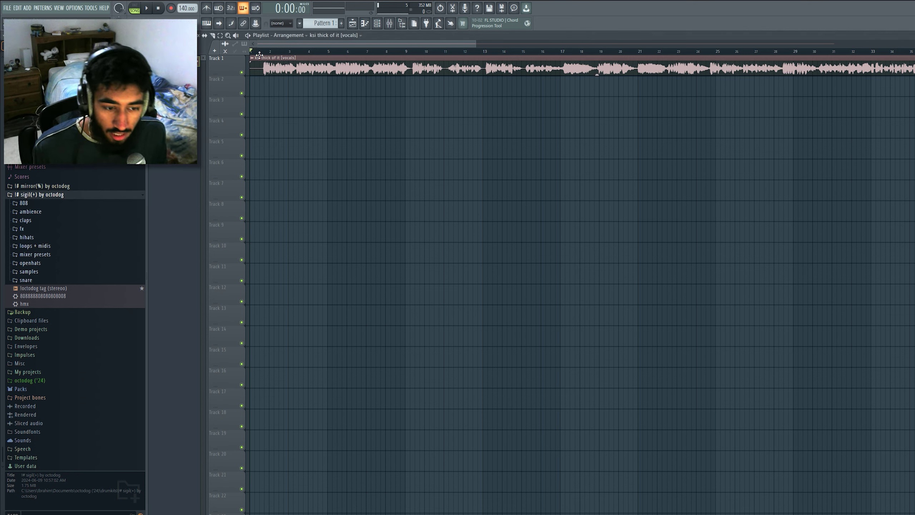
double_click(263, 58)
key(Escape)
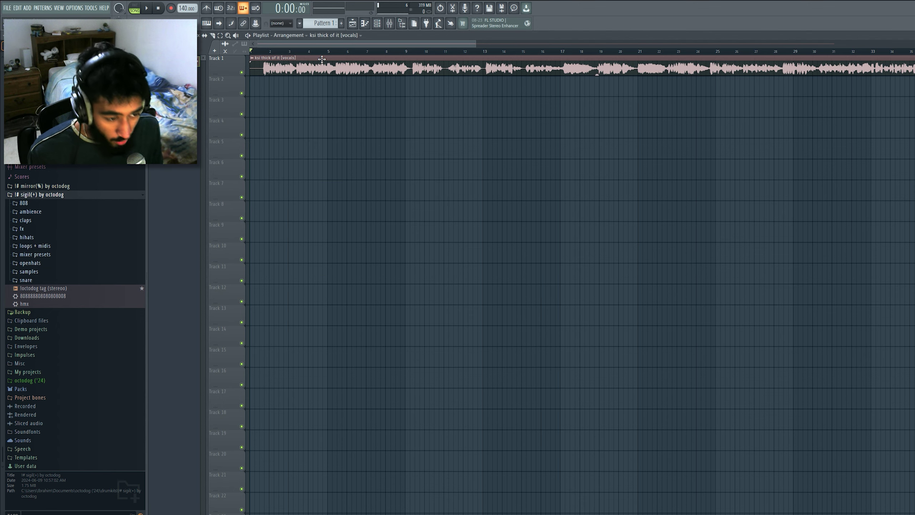
scroll(336, 50, down, 3)
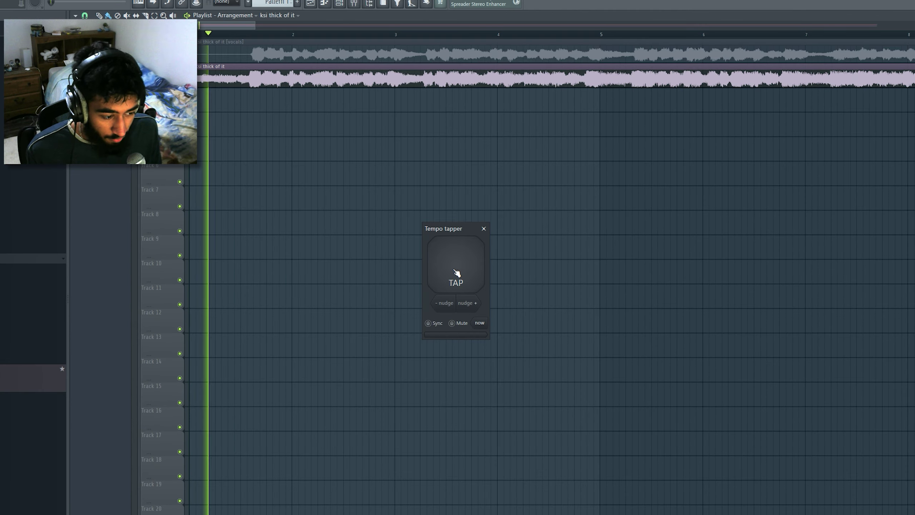
Step: Tap along with the song in the Tempo tapper to find its tempo, and set the project tempo to 146 BPM
click(457, 272)
click(456, 273)
click(457, 273)
click(457, 273)
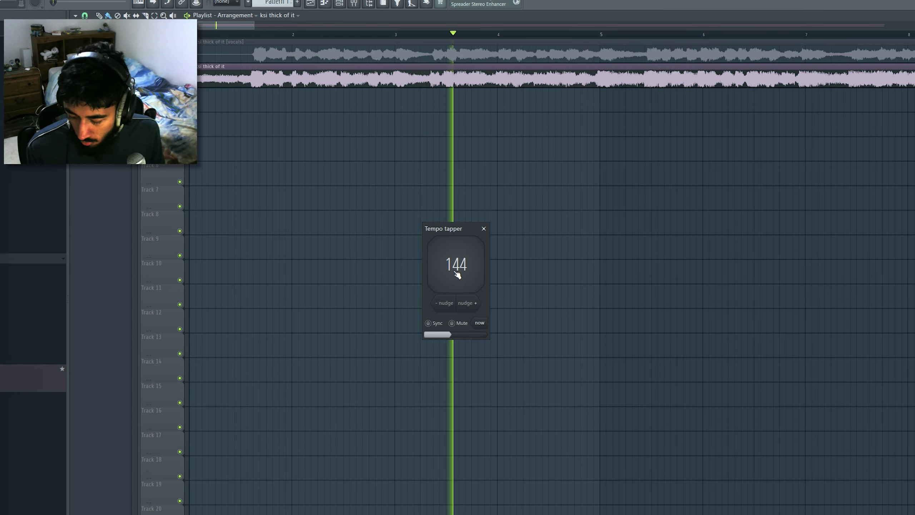
click(457, 274)
click(457, 274)
click(457, 274)
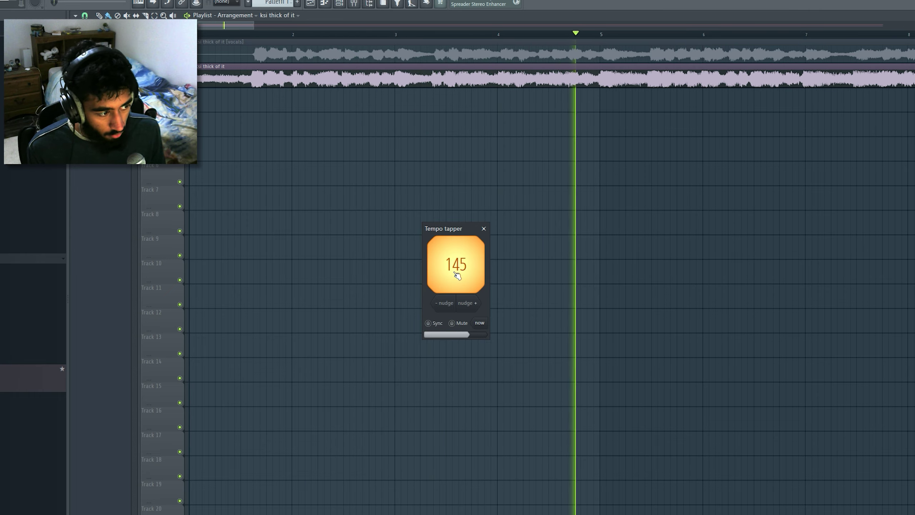
click(484, 228)
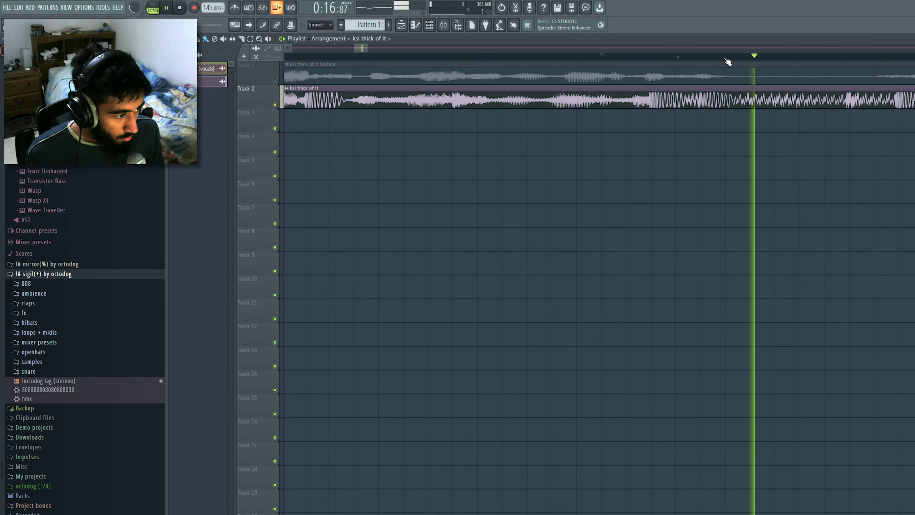
scroll(204, 10, up, 1)
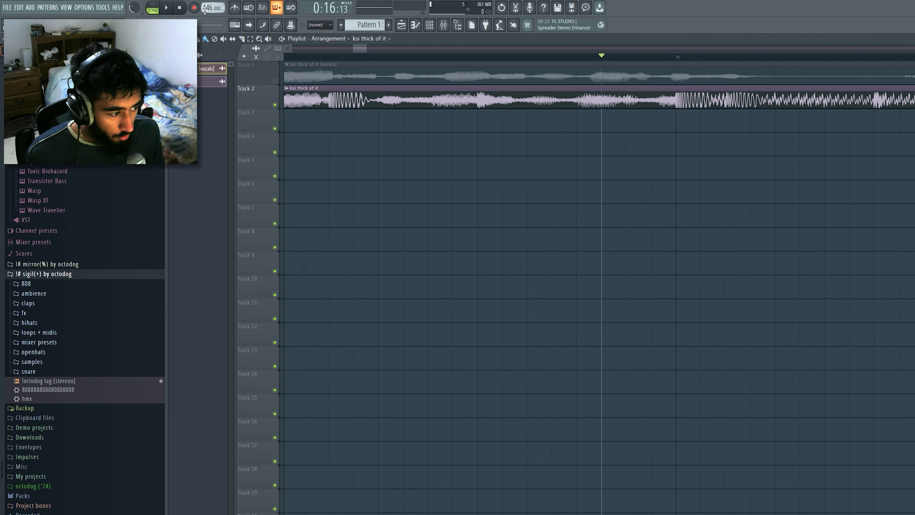
scroll(668, 57, down, 3)
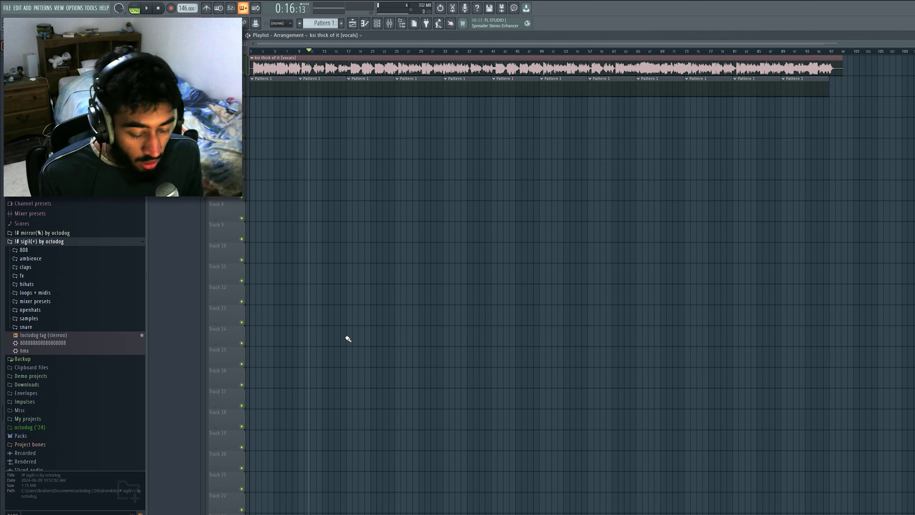
Step: Switch to Tunebat's Song Key & BPM Finder in the browser and drop the song's audio file in for analysis
click(274, 514)
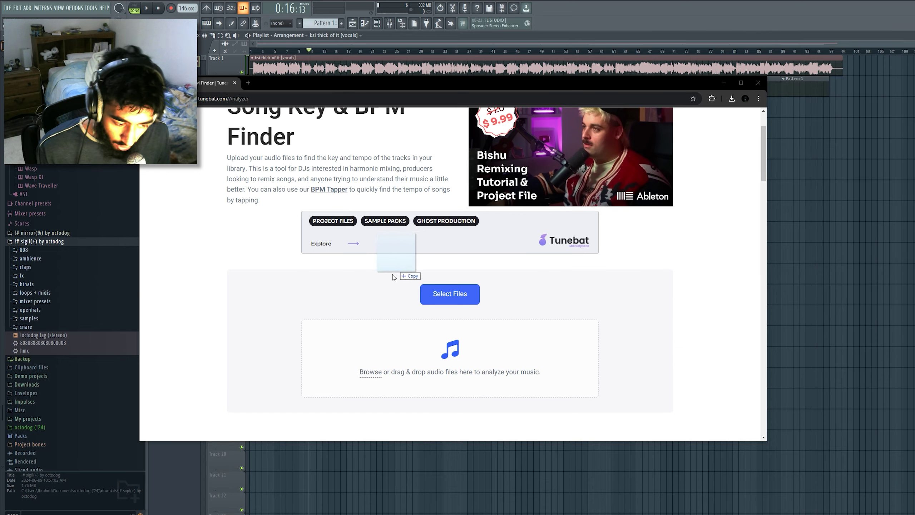
drag(393, 274, 424, 356)
scroll(447, 277, down, 1)
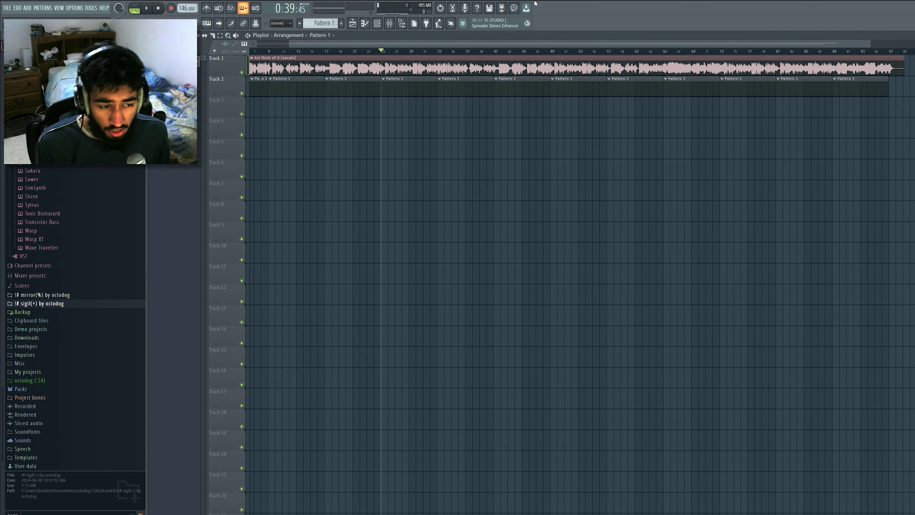
Step: Open the piano roll of the 808 - COMPANY (FLOWRENCY) channel
click(376, 24)
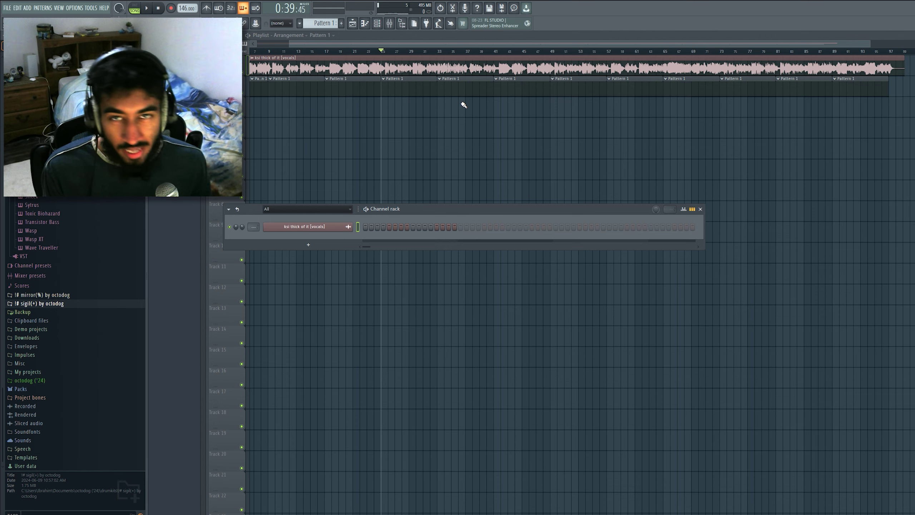
click(340, 57)
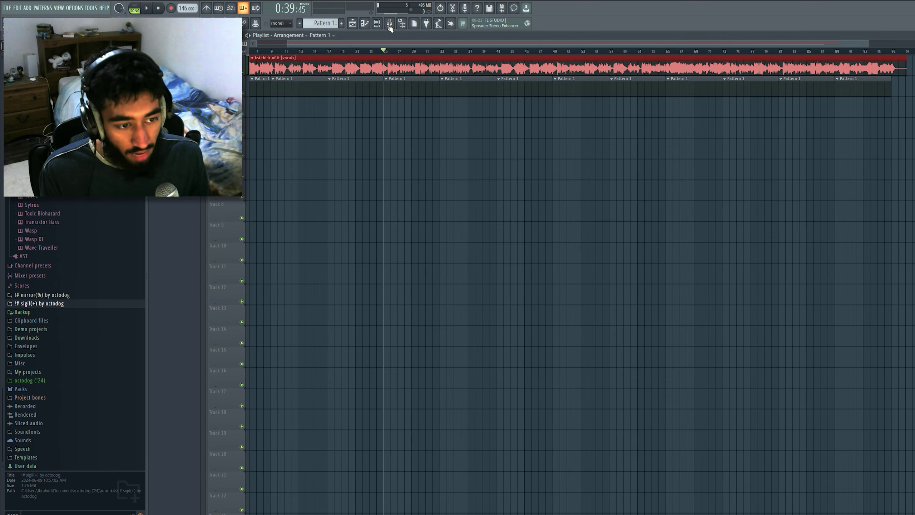
click(377, 24)
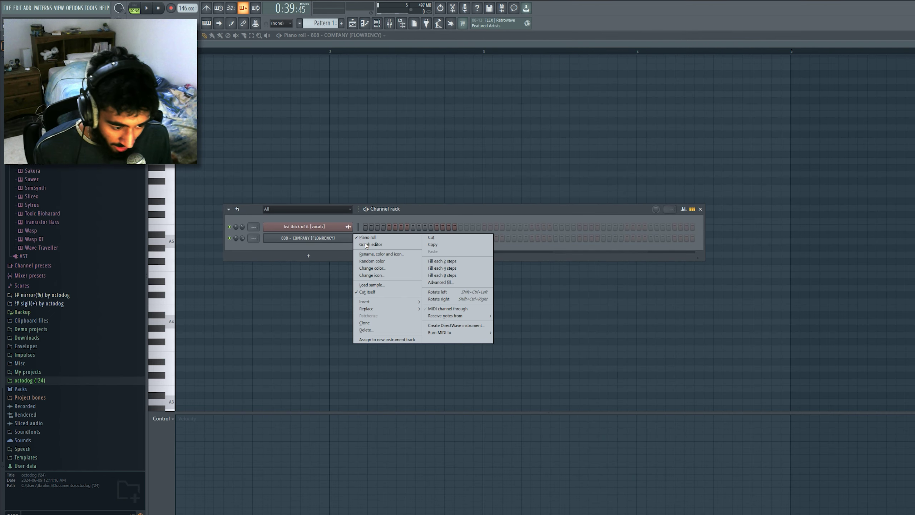
click(367, 238)
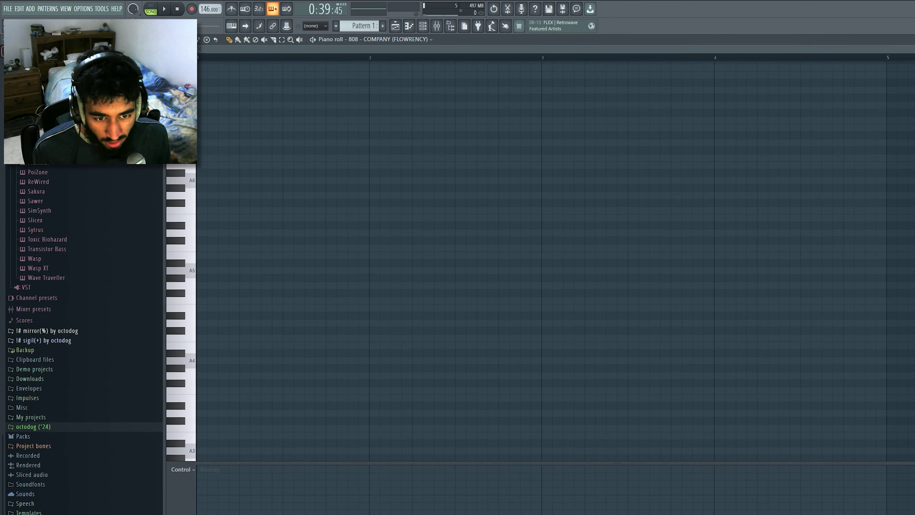
Step: Set the root note of the piano roll's scale highlighting to B
click(153, 35)
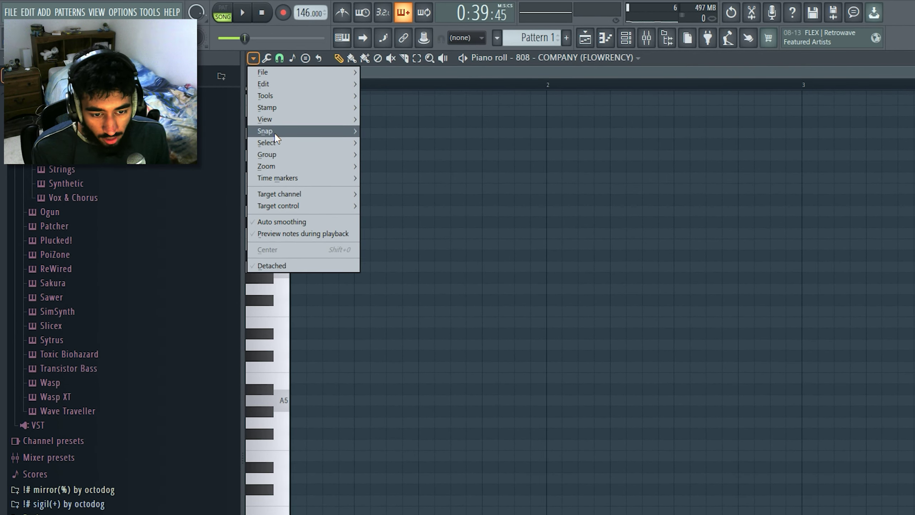
mouse_move(273, 120)
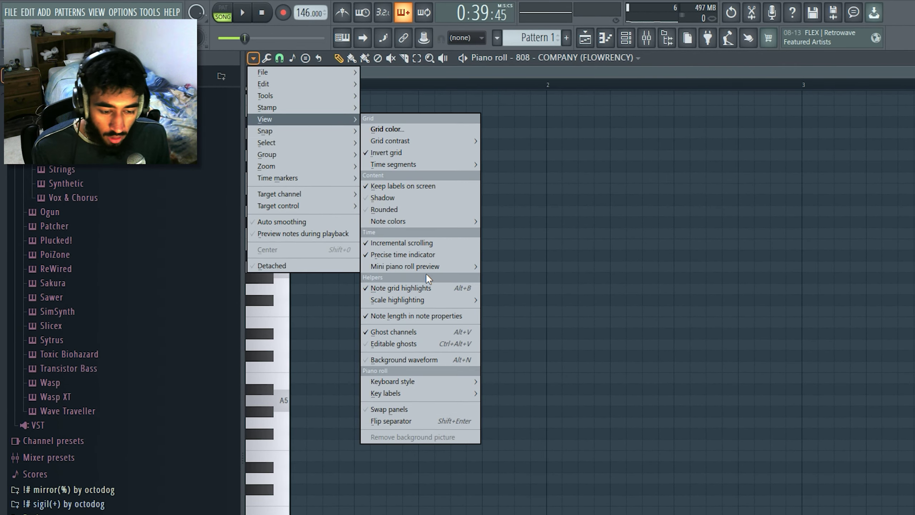
mouse_move(426, 298)
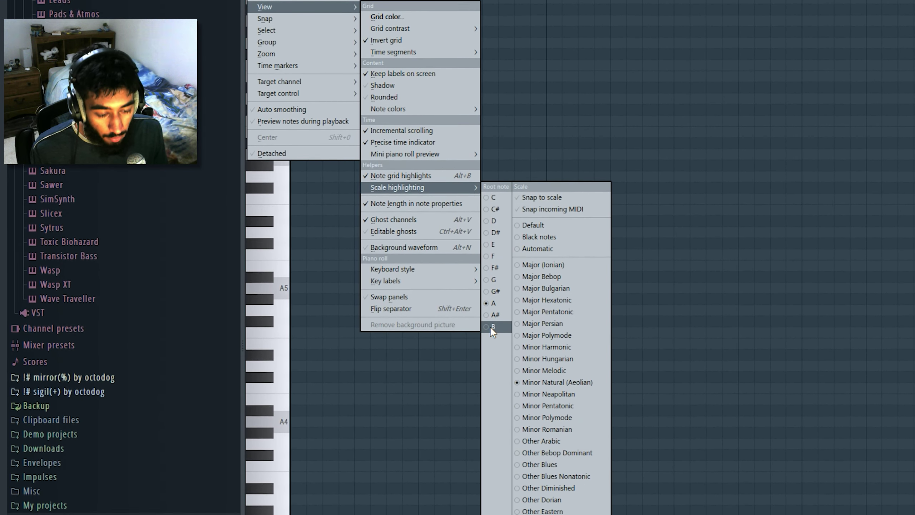
click(496, 420)
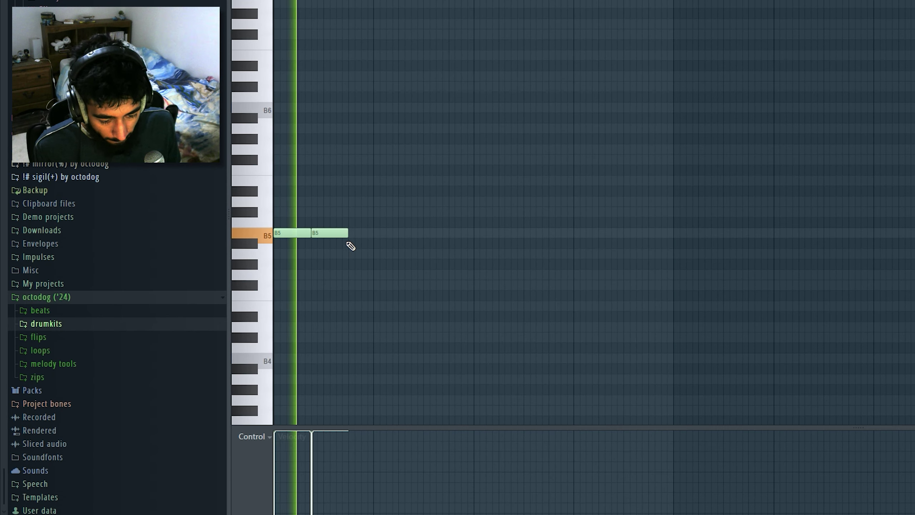
Step: Continue the 808 line with G5 and F#5 notes after the B5 notes, and duplicate the phrase to fill four bars
click(354, 275)
key(space)
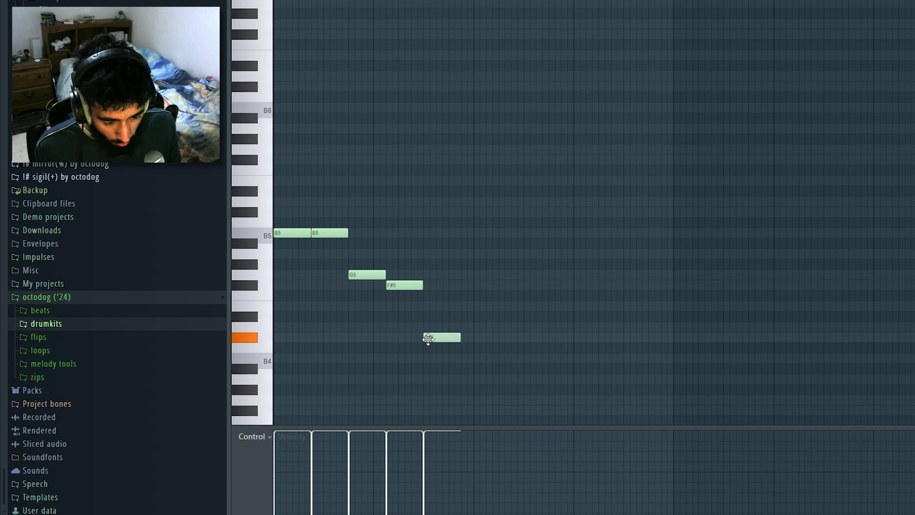
key(space)
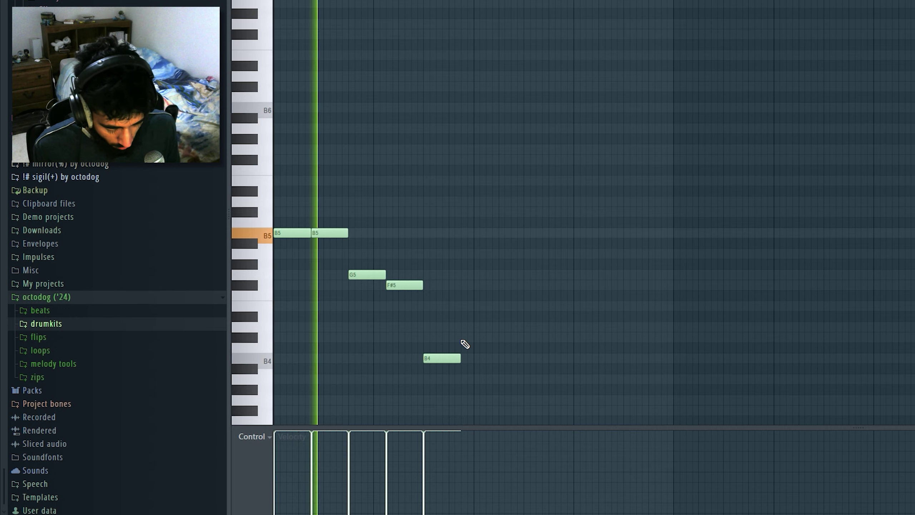
key(ctrl+b)
click(444, 247)
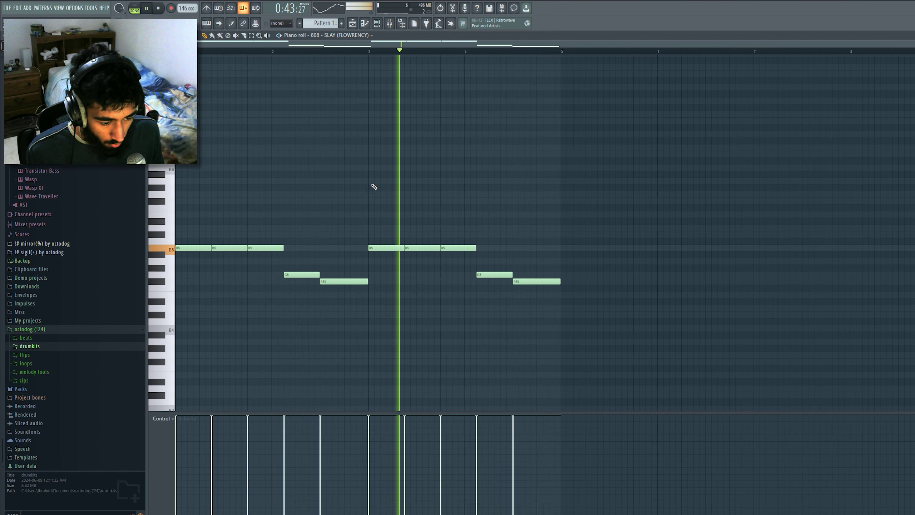
Step: Raise the last F#5 note to G5 and replace the second two-bar phrase with a copy of the first
drag(522, 282, 523, 274)
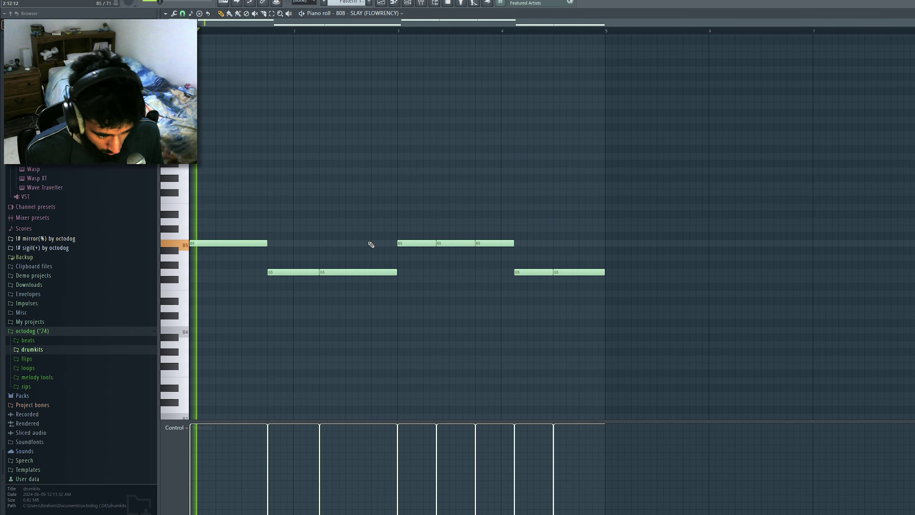
drag(425, 212, 634, 296)
key(Delete)
key(ctrl+b)
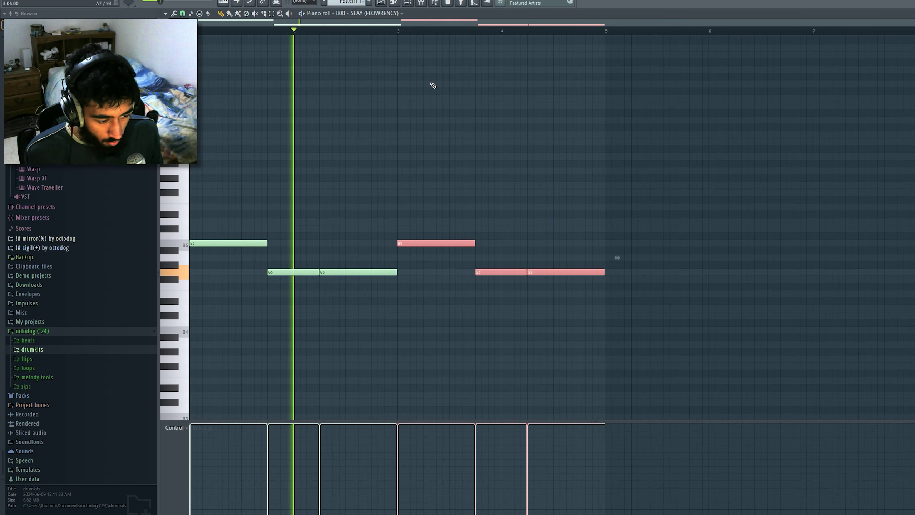
Step: Duplicate the 808 phrase to extend the pattern to eight bars, and delete the surplus notes beyond bar 8
key(ctrl+b)
scroll(397, 32, down, 1)
key(ctrl+d)
key(ctrl+b)
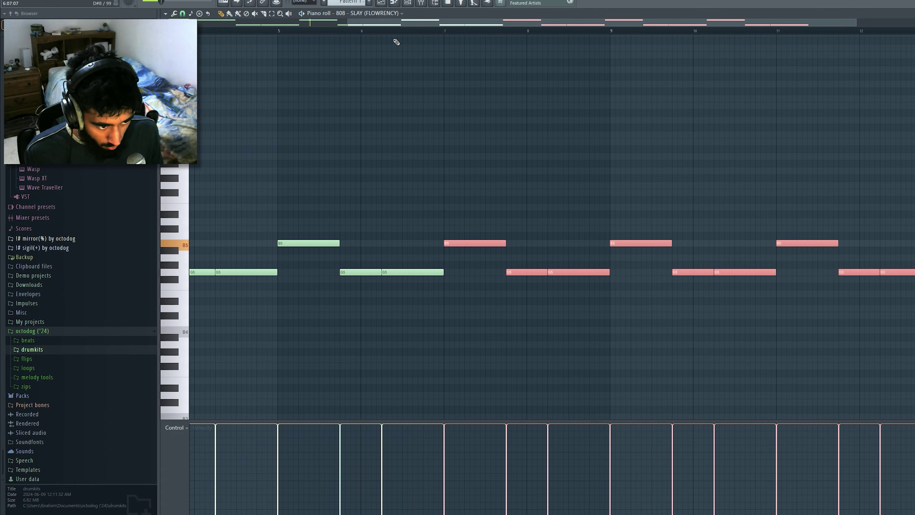
scroll(397, 32, down, 3)
drag(621, 197, 797, 340)
key(Delete)
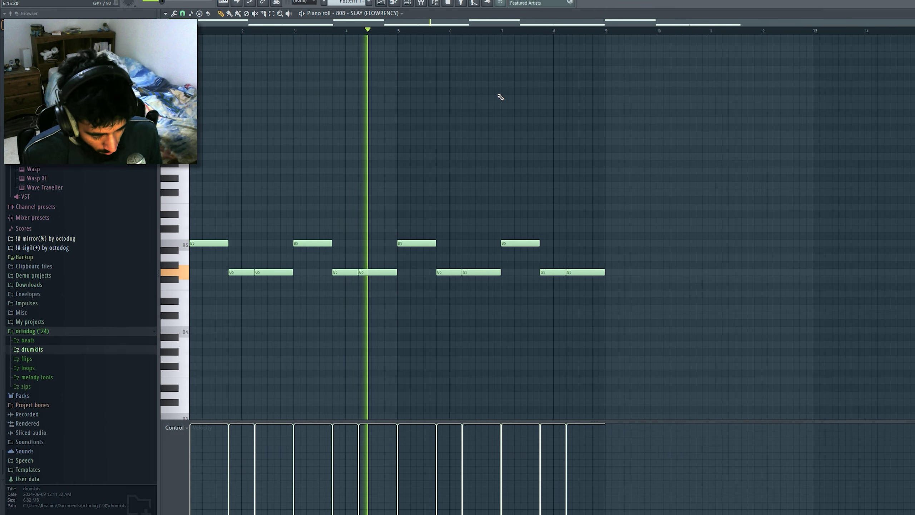
scroll(501, 96, up, 4)
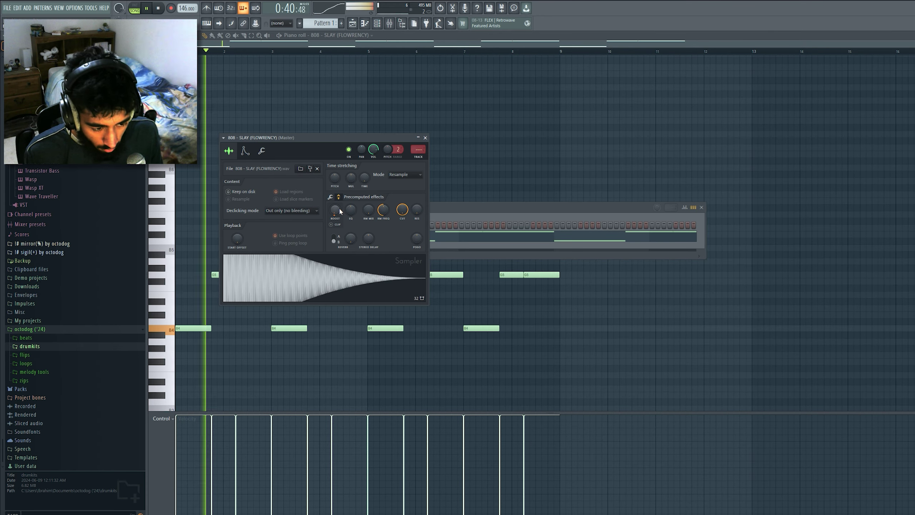
Step: Bring the Channel rack forward and place a C5 snare hit on beat 3 of bar 2
click(474, 216)
click(299, 237)
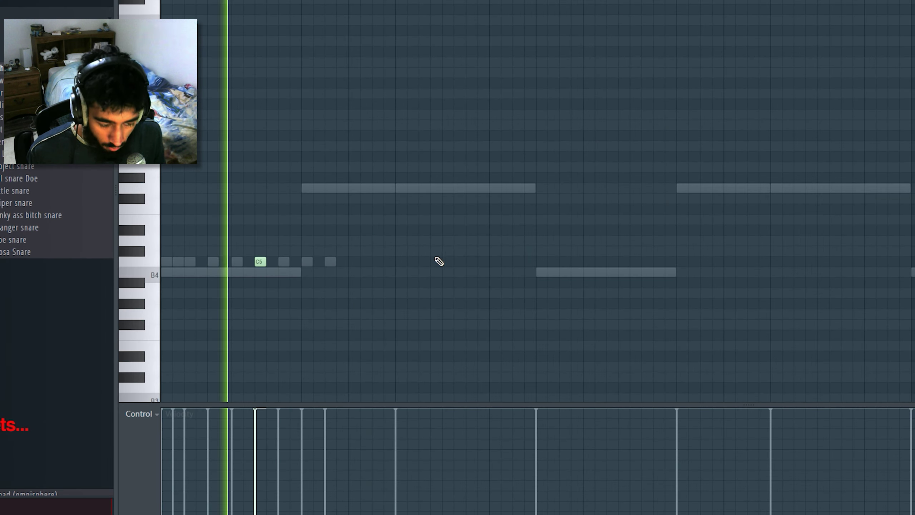
click(447, 262)
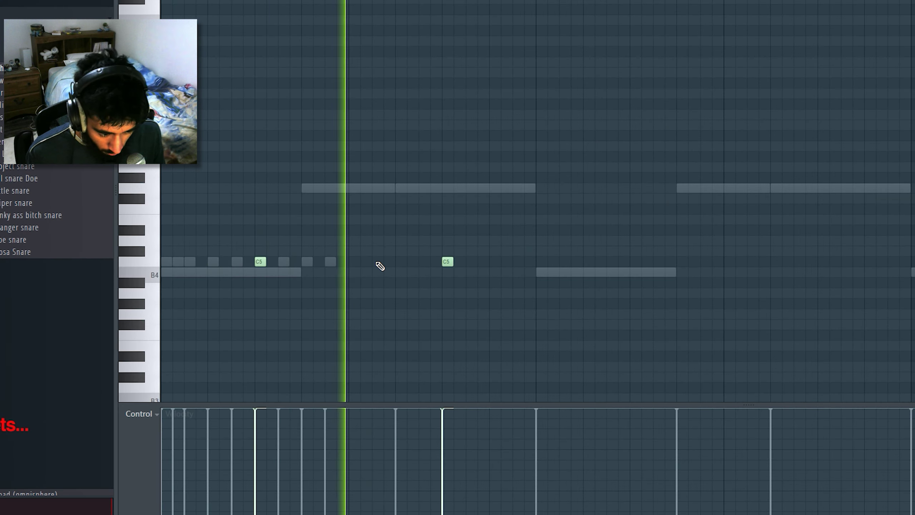
Step: Chop the first hi-hat note of bar 2 into a four-hit roll with the arpeggiator and lower it to G#4
key(alt+a)
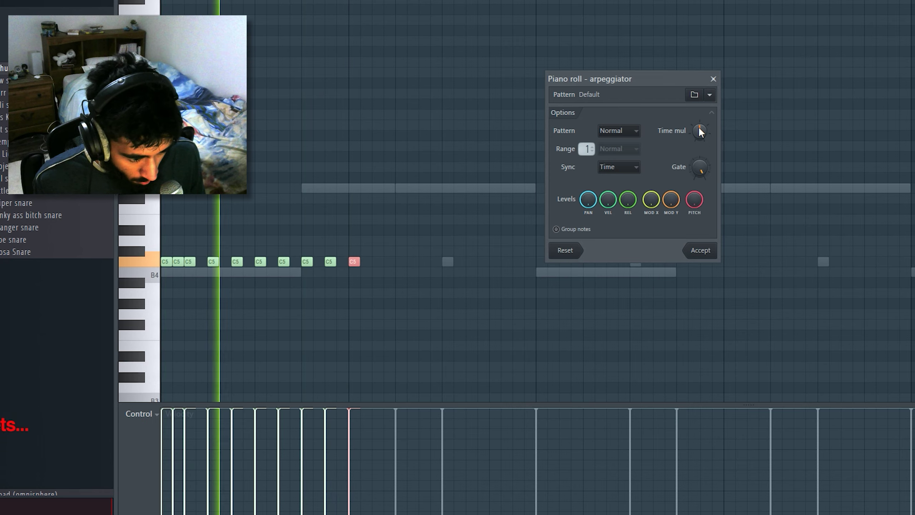
click(700, 250)
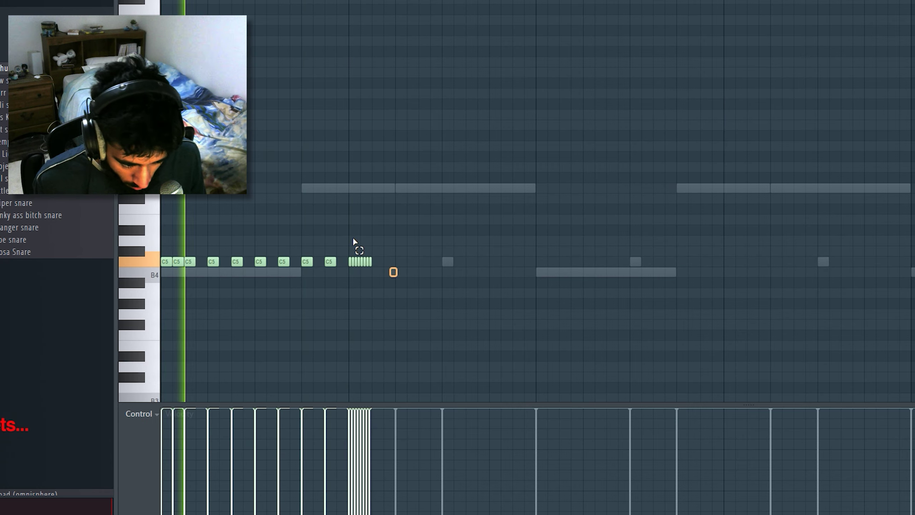
drag(398, 280, 340, 225)
key(alt+a)
click(701, 251)
drag(368, 262, 359, 304)
Step: Continue the C5 hi-hats through bar 2 and position a four-hit F4 roll on beat 4
click(375, 261)
click(377, 261)
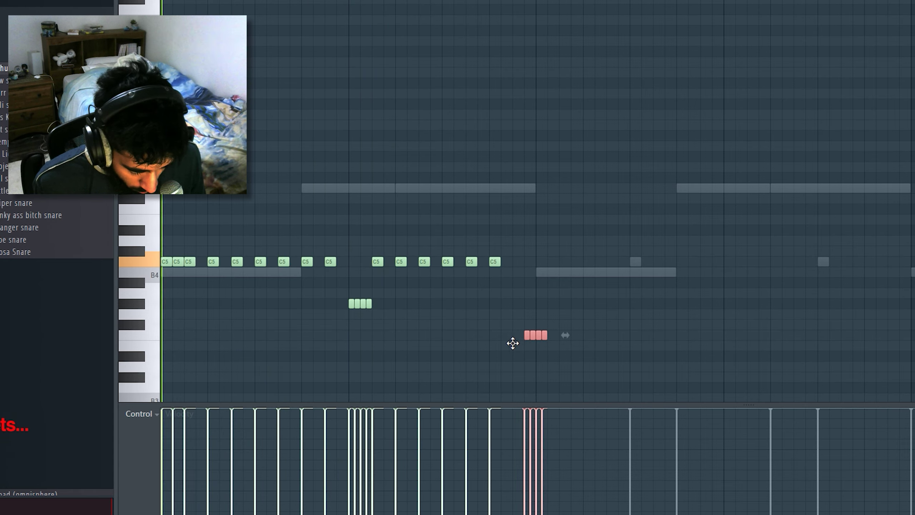
drag(513, 343, 495, 342)
right_click(495, 261)
click(495, 262)
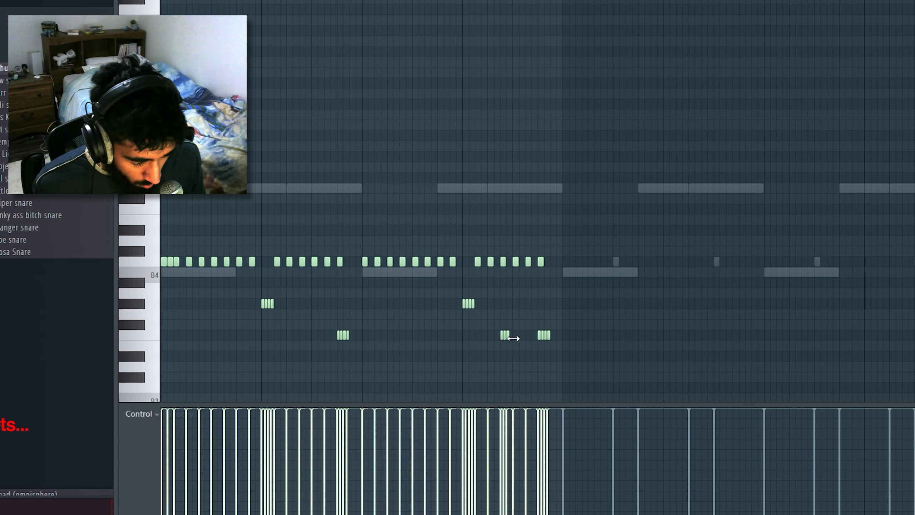
Step: Vary bar 4 with a two-hit F#4 roll and a four-hit E4 roll, and duplicate the whole four-bar hi-hat pattern
drag(501, 337, 541, 345)
scroll(566, 268, down, 4)
key(ctrl+a)
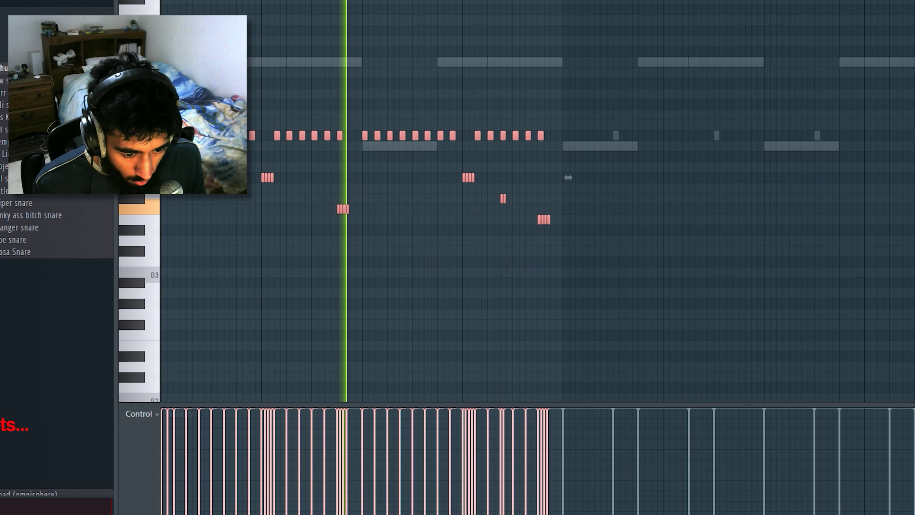
key(ctrl+b)
key(ctrl+d)
scroll(462, 201, up, 3)
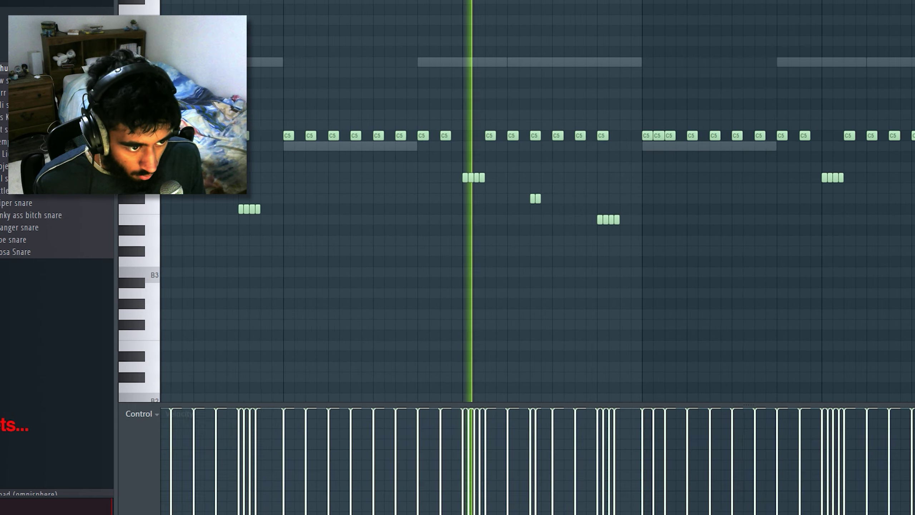
Step: Open the next drum channel's piano roll and repeat its stacked G4 and F#4 notes at eighth-note spacing
scroll(462, 146, down, 3)
key(F6)
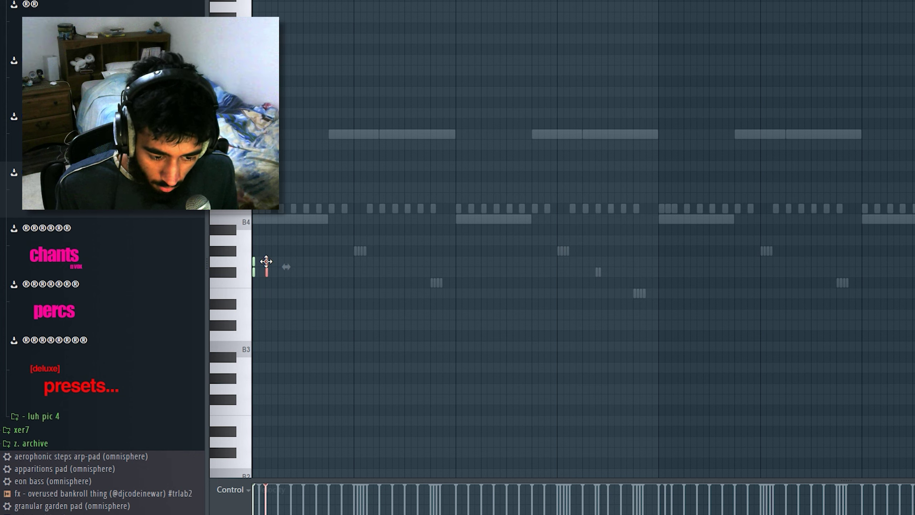
drag(267, 261, 305, 263)
key(space)
key(space)
drag(330, 306, 394, 260)
Step: Delete the surplus stacked notes, duplicate the remaining ones to fill four bars, and select the whole pattern
drag(559, 161, 451, 319)
key(Delete)
key(ctrl+b)
key(ctrl+a)
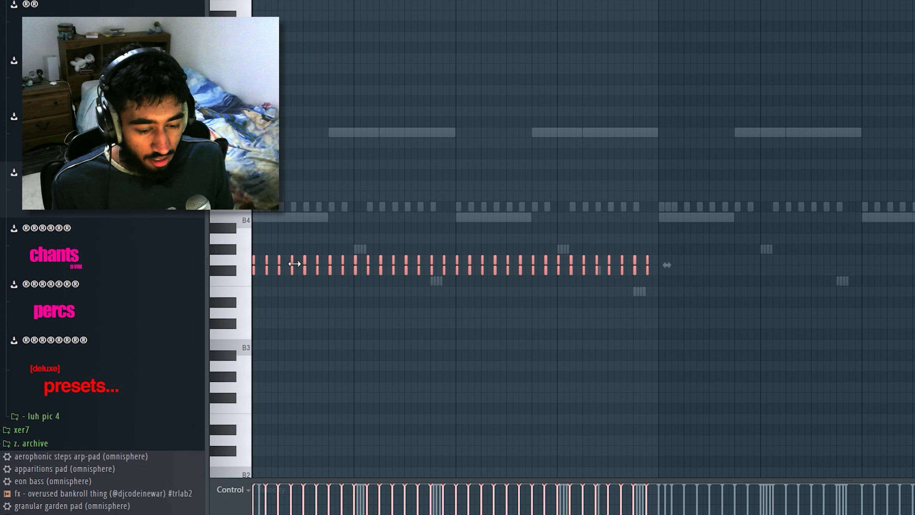
Step: Duplicate the selected stacked notes to fill eight bars and play the arrangement
key(ctrl+b)
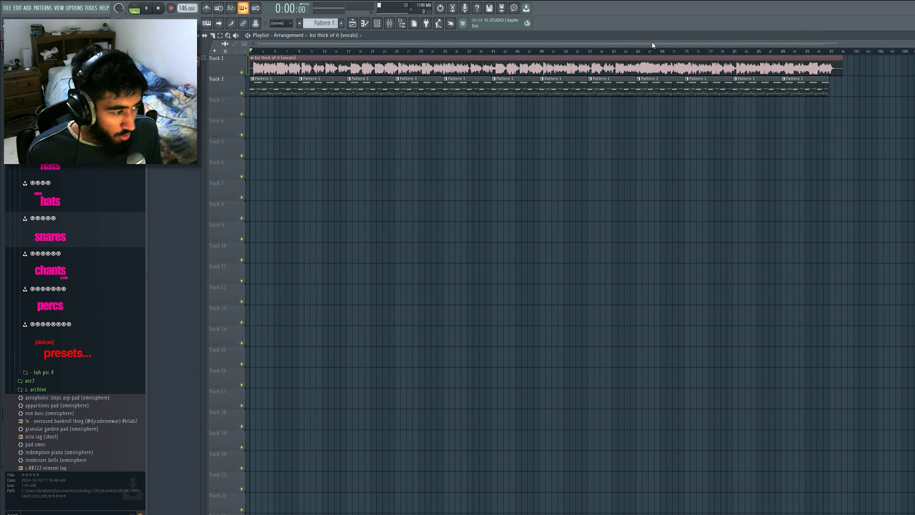
key(space)
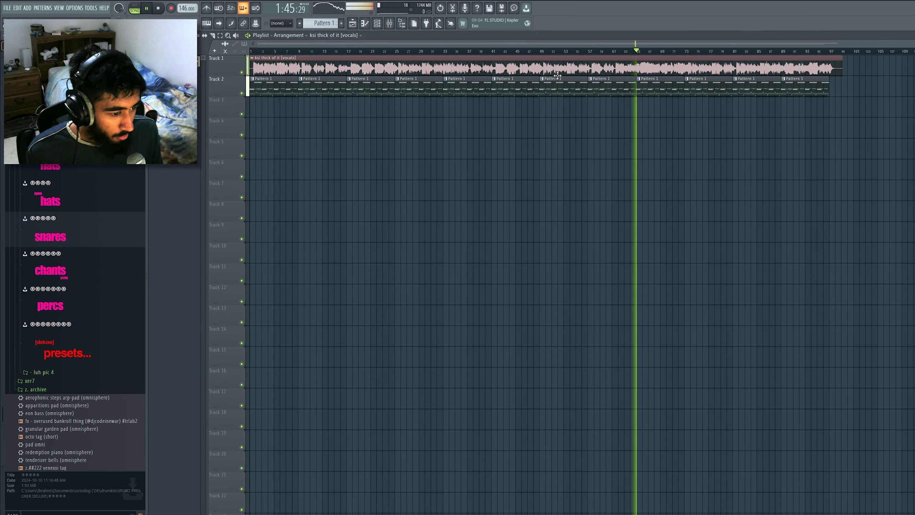
Step: Open the ZENOLOGY channel's notes in the piano roll
click(365, 24)
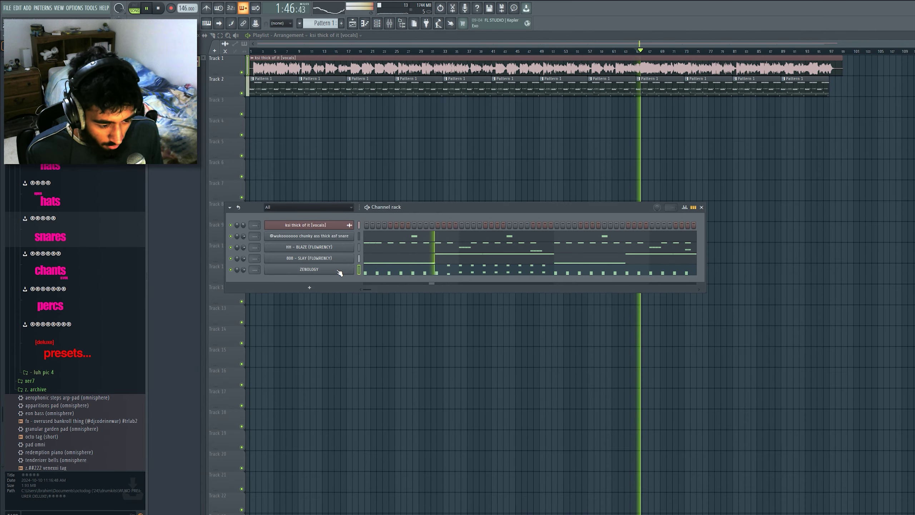
click(339, 272)
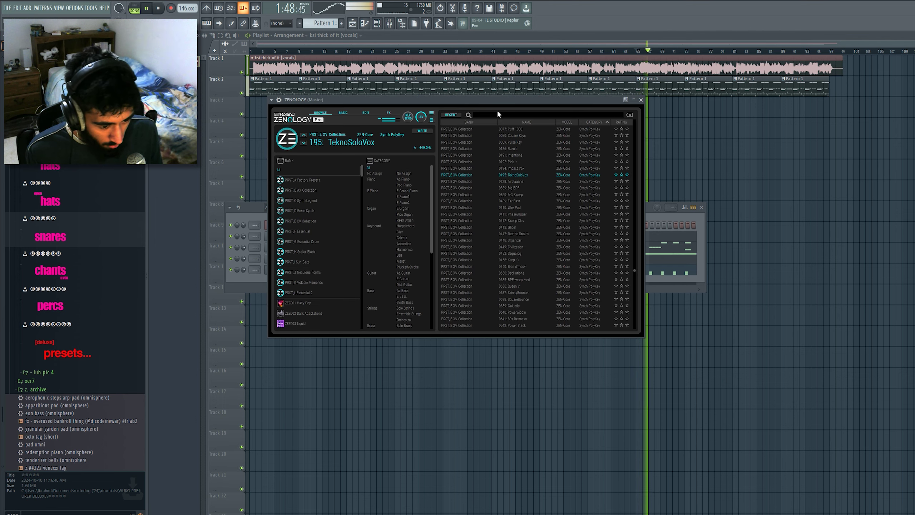
click(260, 273)
right_click(317, 272)
click(317, 277)
right_click(317, 276)
click(364, 270)
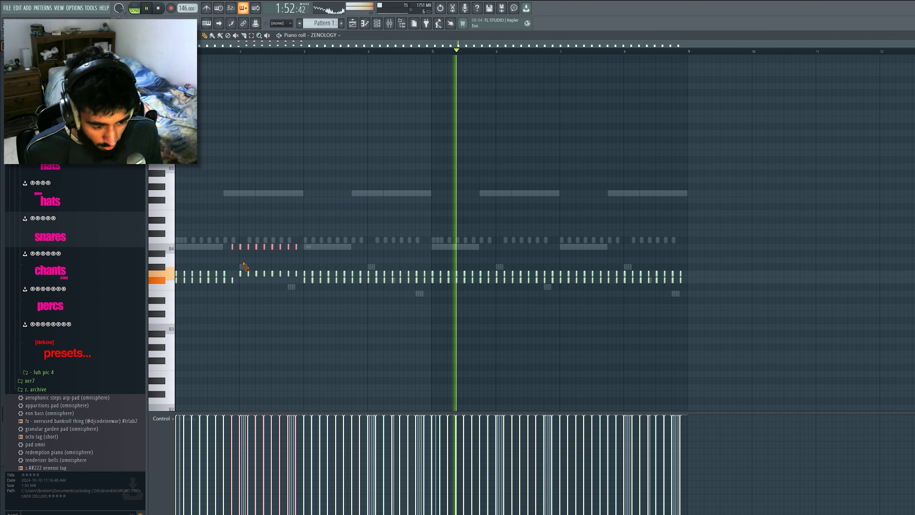
Step: Revoice the first two bars as F#4 over D4 with the last five lower notes at C#4, and copy them across eight bars
key(space)
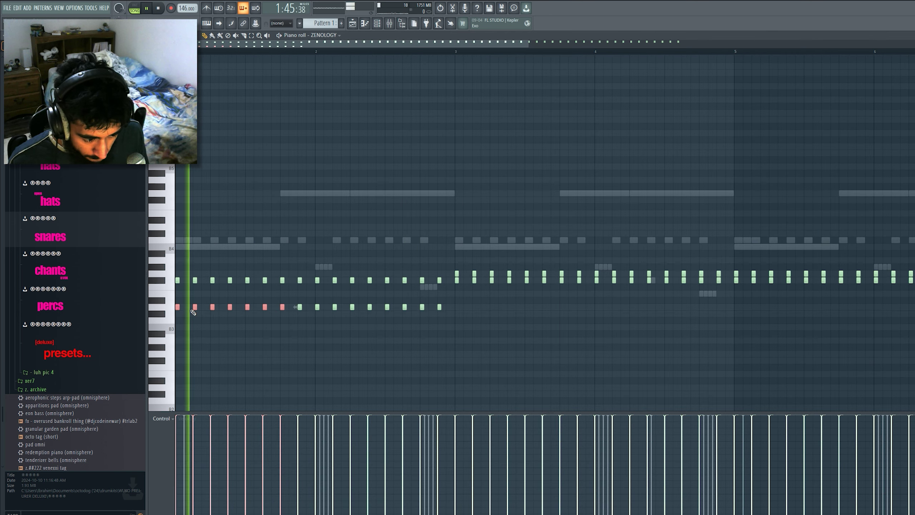
drag(531, 331, 369, 315)
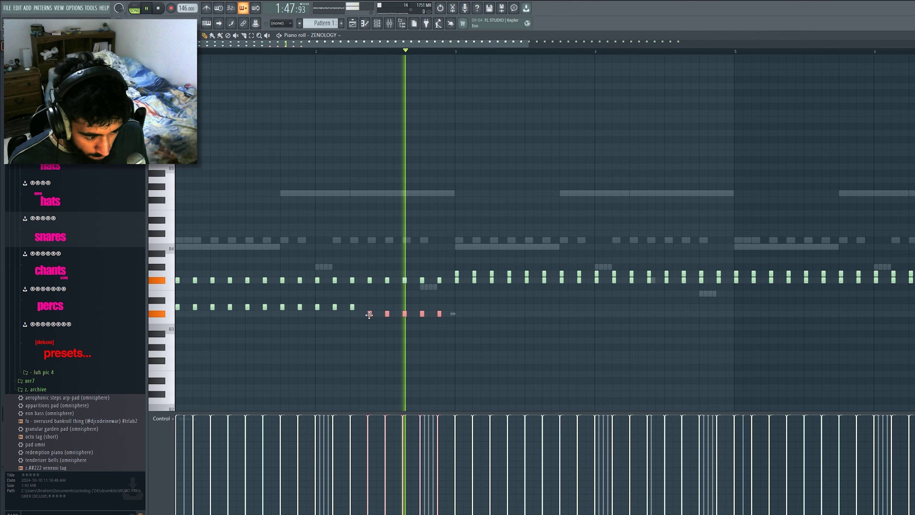
scroll(772, 225, down, 3)
drag(795, 204, 307, 317)
key(Delete)
key(ctrl+b)
key(ctrl+b)
key(ctrl+b)
Step: In the Kontakt channel, repeat a long B note every two bars over eight bars and transpose all four to B2
key(F6)
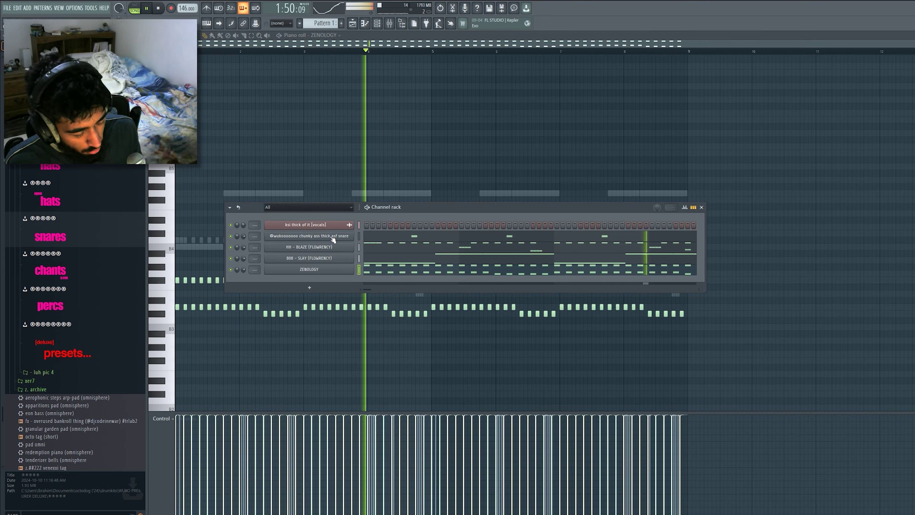
drag(398, 211, 403, 157)
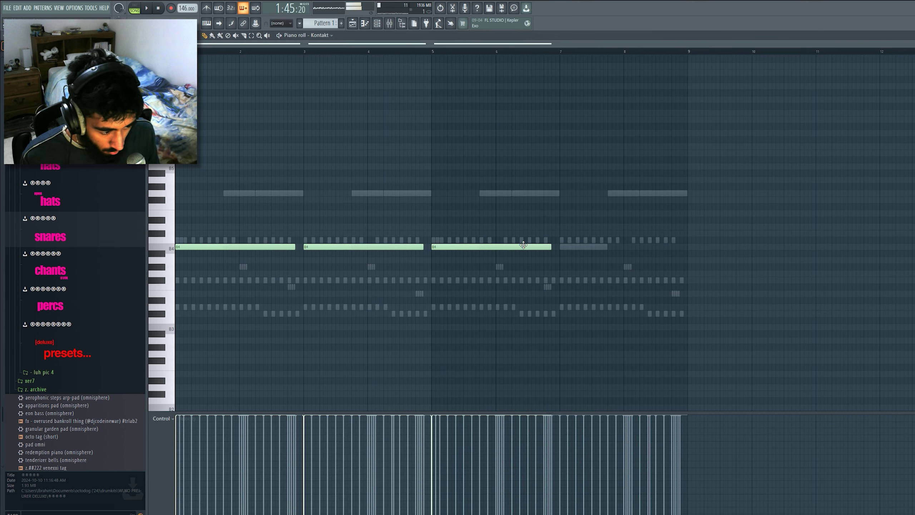
key(ctrl+Down)
key(space)
key(ctrl+Down)
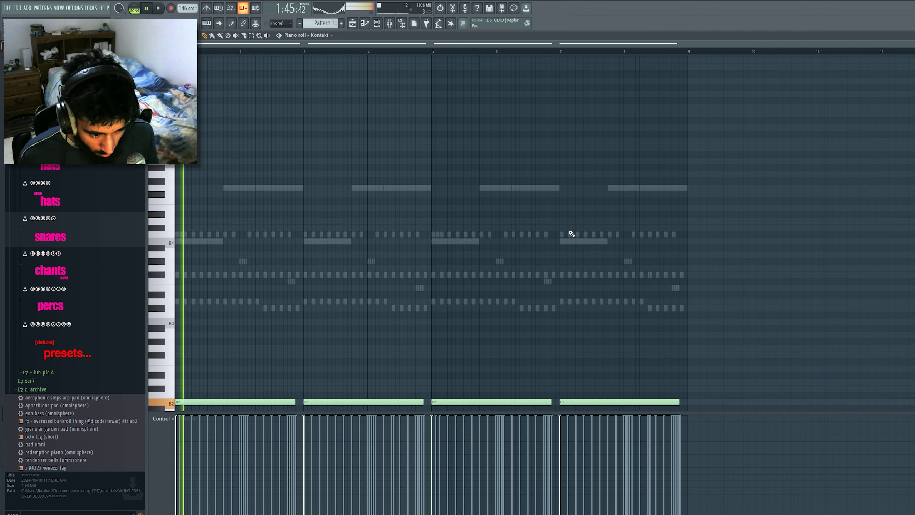
Step: Shape the first four bars of the Kontakt bassline as B2, A2, G2 and F#2, with the last note ending at bar 5
key(F6)
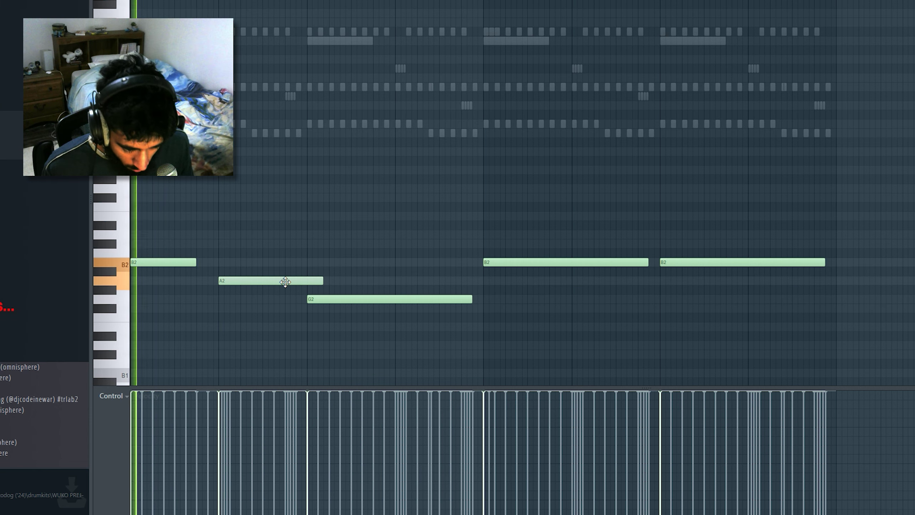
drag(322, 281, 307, 283)
drag(234, 281, 260, 284)
drag(328, 280, 307, 281)
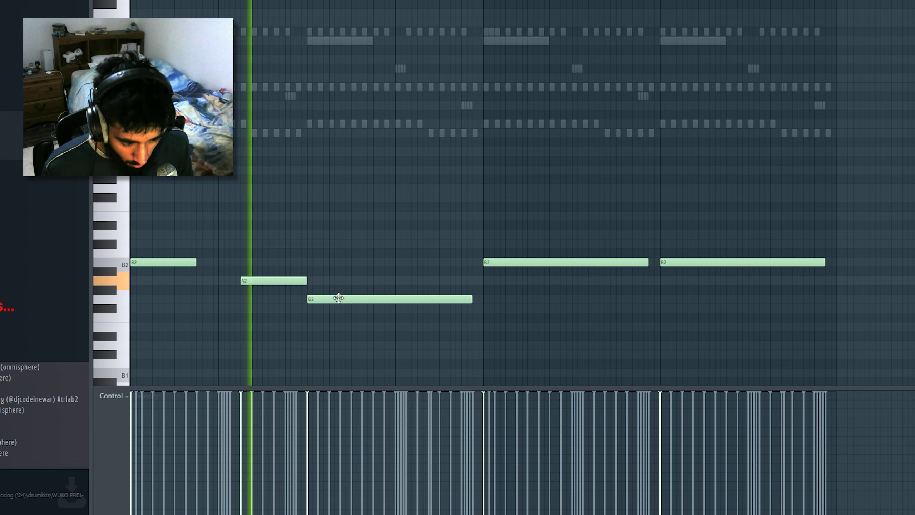
drag(472, 301, 418, 311)
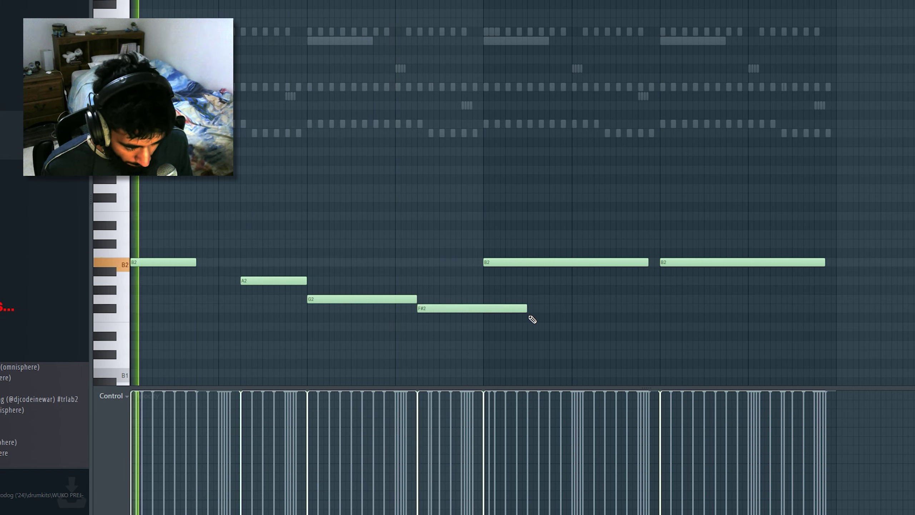
drag(527, 307, 483, 309)
Step: Replace the two long B2 notes in bars 5 to 8 with a copy of the four-bar bassline
drag(499, 213, 770, 293)
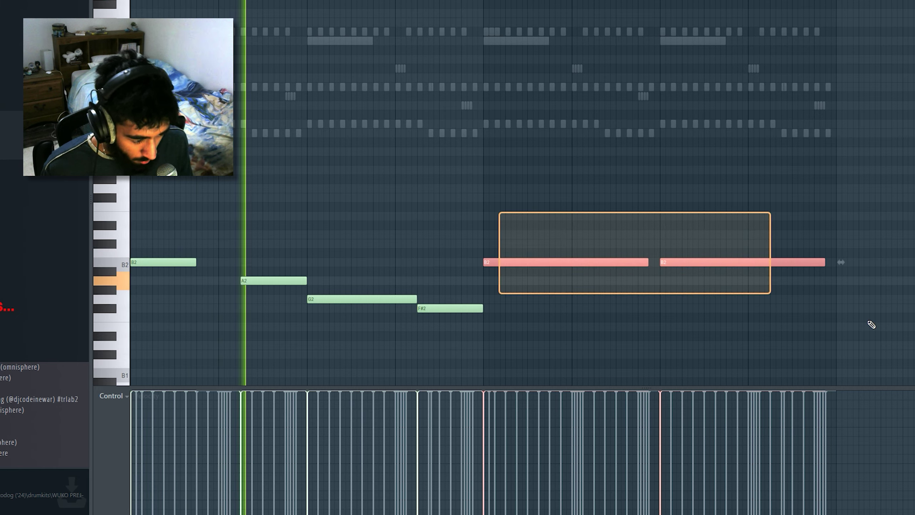
key(Delete)
key(ctrl+b)
ctrl+click(548, 202)
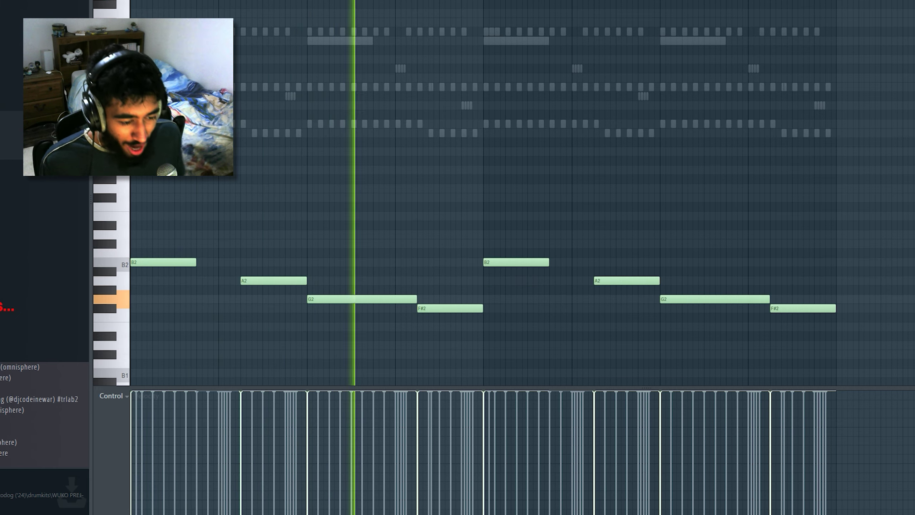
Step: Lower the last 808 note of bar 4 to F#4 and replace bars 5 to 8 with a copy of the first four bars
key(F6)
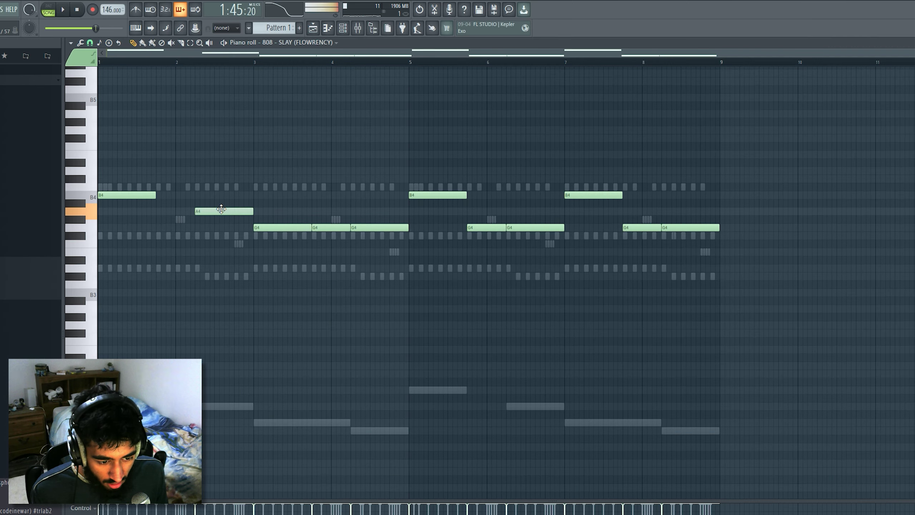
mouse_move(370, 229)
mouse_down()
mouse_move(372, 261)
mouse_move(372, 240)
mouse_up()
drag(446, 169, 685, 246)
key(Delete)
key(ctrl+b)
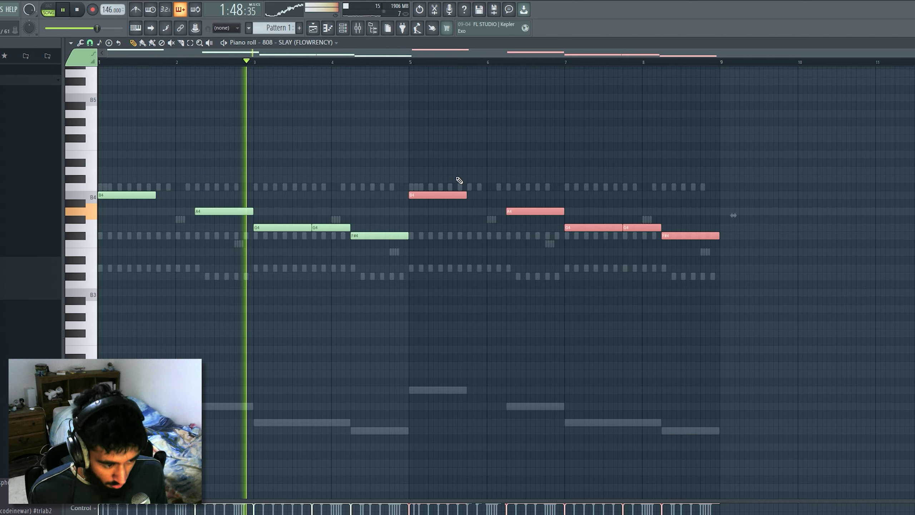
key(ctrl+d)
Step: In the Kontakt #2 channel, place short D5 and E5 notes in bar 2 and B4 and A4 in bar 4, and duplicate them to fill eight bars
click(342, 27)
key(space)
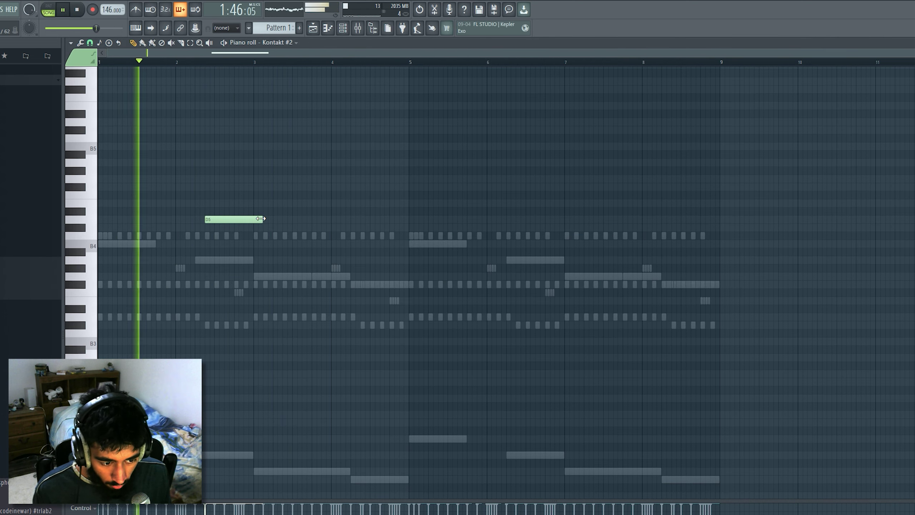
key(space)
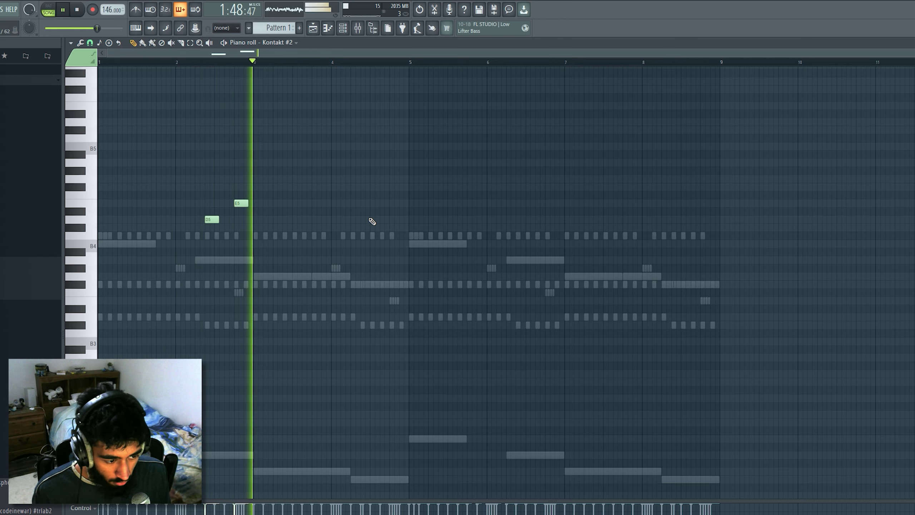
click(366, 244)
click(400, 260)
key(ctrl+a)
key(ctrl+b)
key(space)
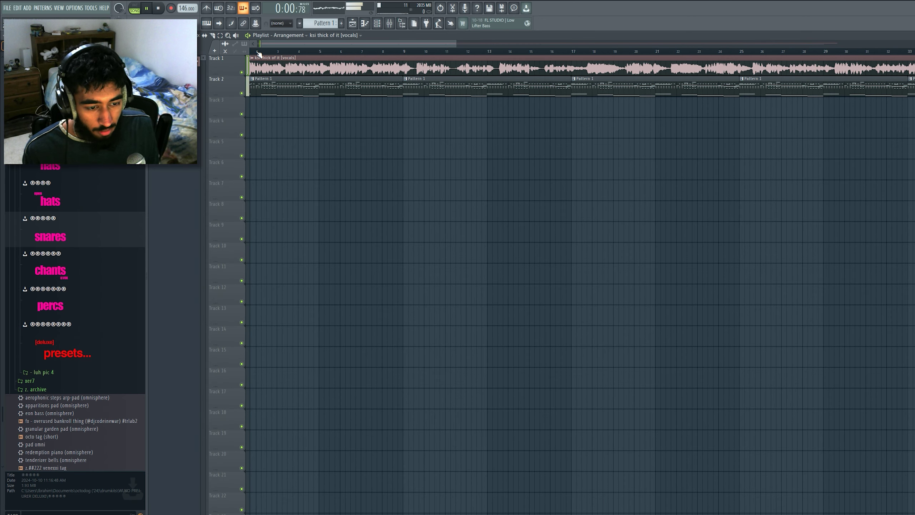
Step: Clone the Kontakt #2 channel
key(F6)
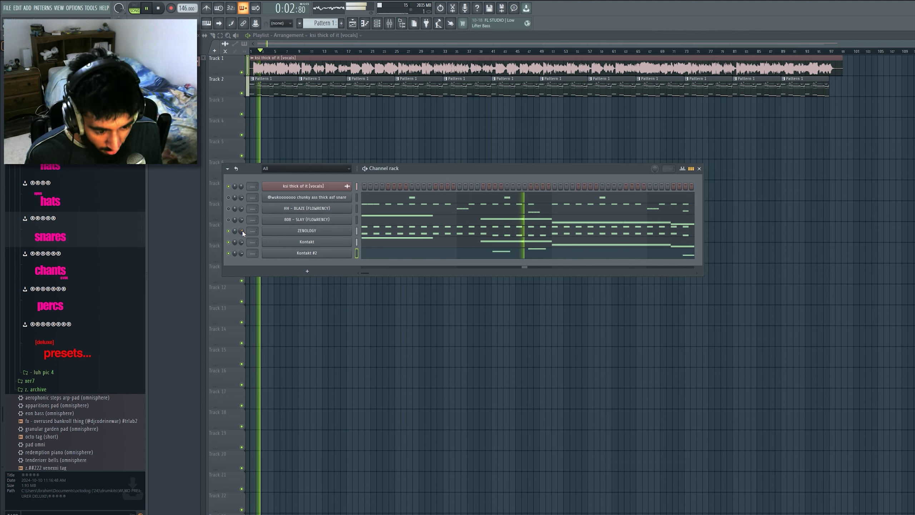
right_click(312, 255)
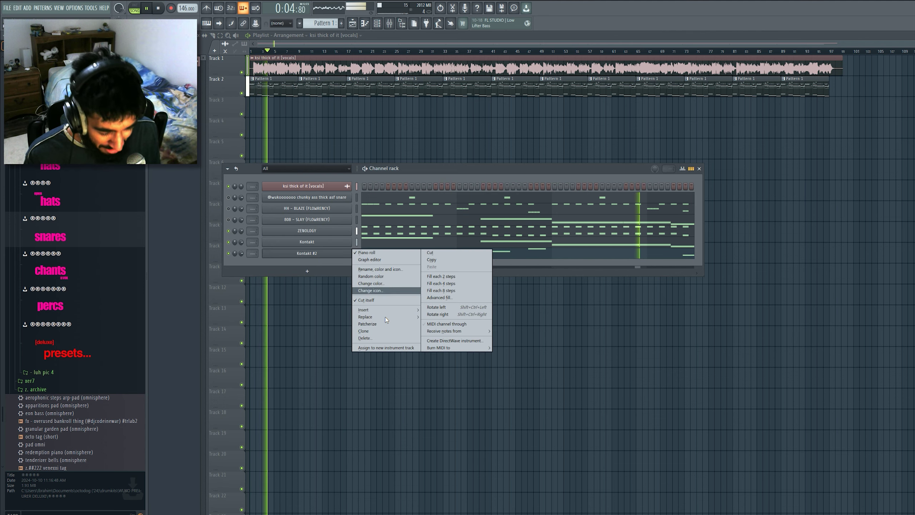
click(378, 331)
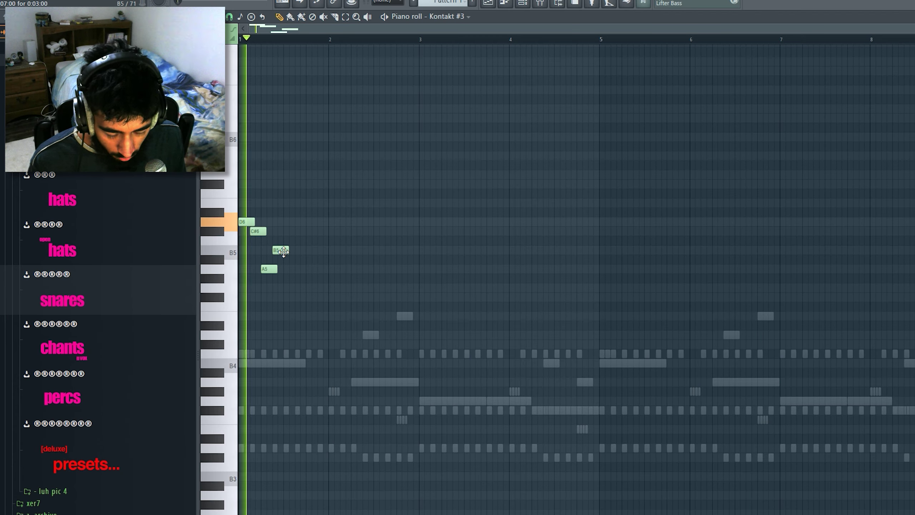
Step: Start the Kontakt #3 lead with D6, C#6, A5 and a sustained B5, trim the overlaps with legato, and remove the surplus F#5
mouse_move(288, 252)
mouse_down()
mouse_move(344, 254)
mouse_move(328, 255)
mouse_up()
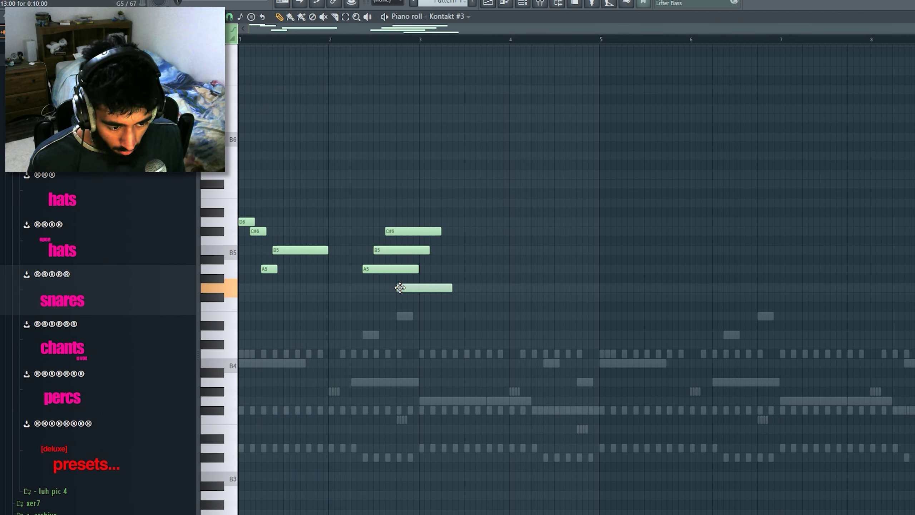
key(space)
key(ctrl+l)
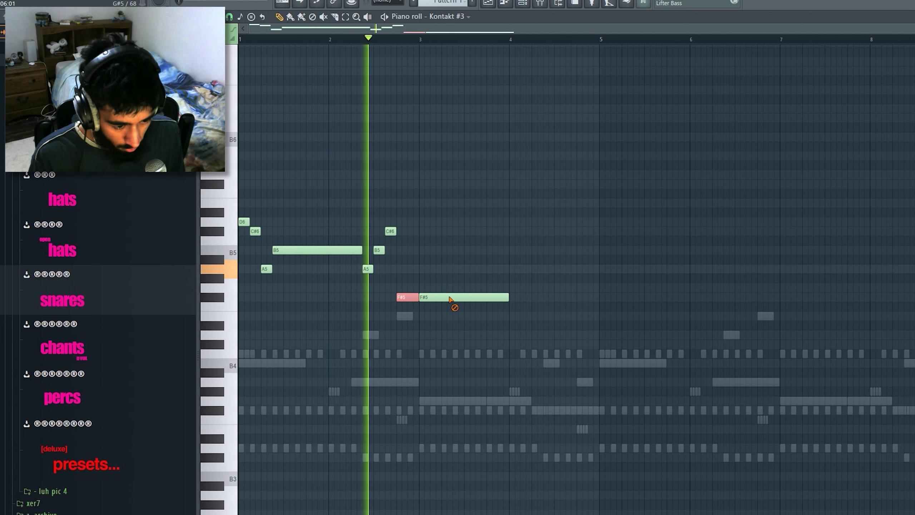
right_click(451, 299)
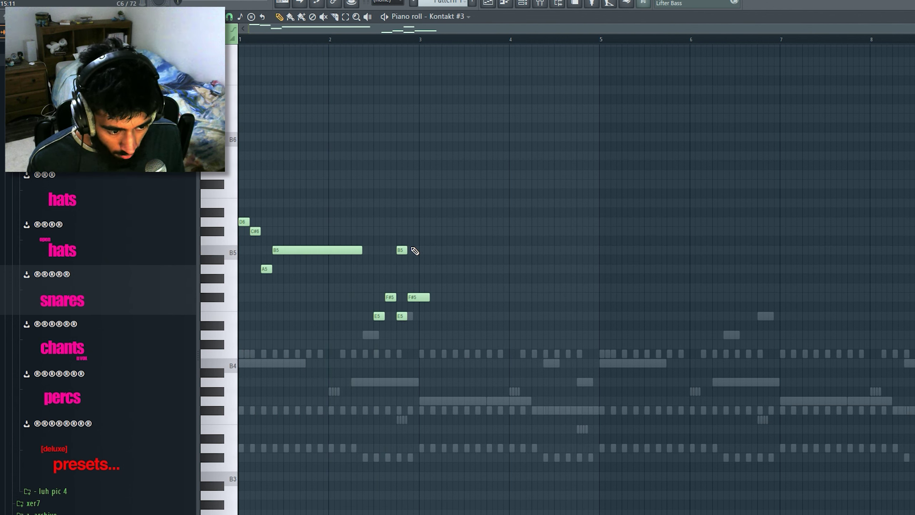
Step: Refine the end of bar 2 by deleting the E5 under the B5 and replacing that B5 with a longer one
right_click(403, 316)
key(space)
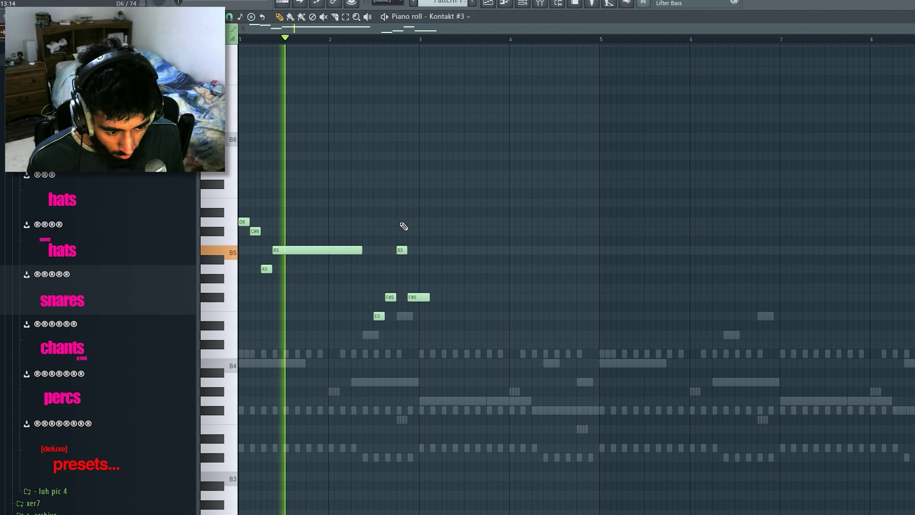
right_click(403, 250)
click(402, 250)
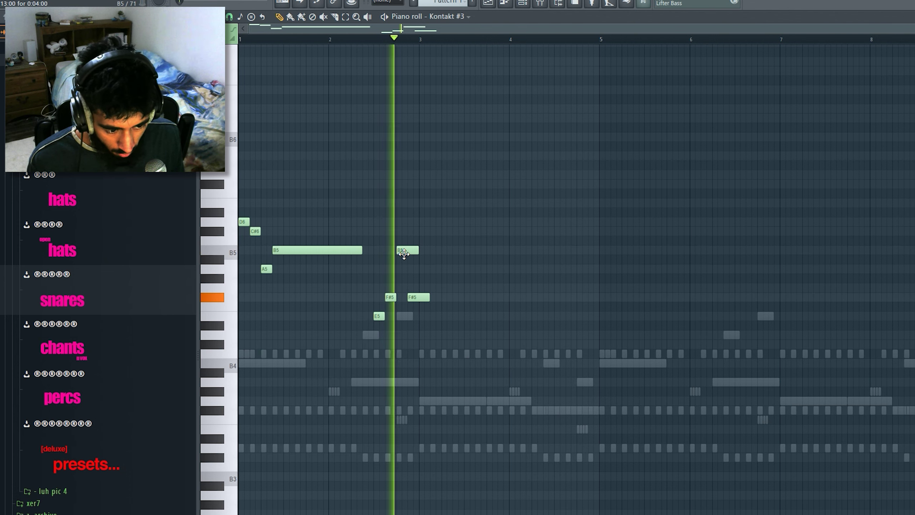
key(space)
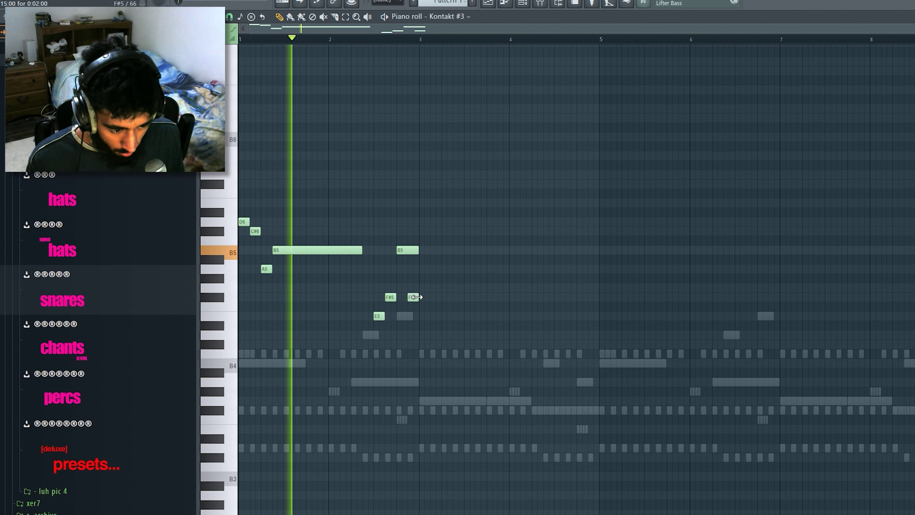
Step: Fill bars 3 and 4 with an ascending run from A4 to a lengthened A5, and duplicate the four-bar melody
key(ctrl+b)
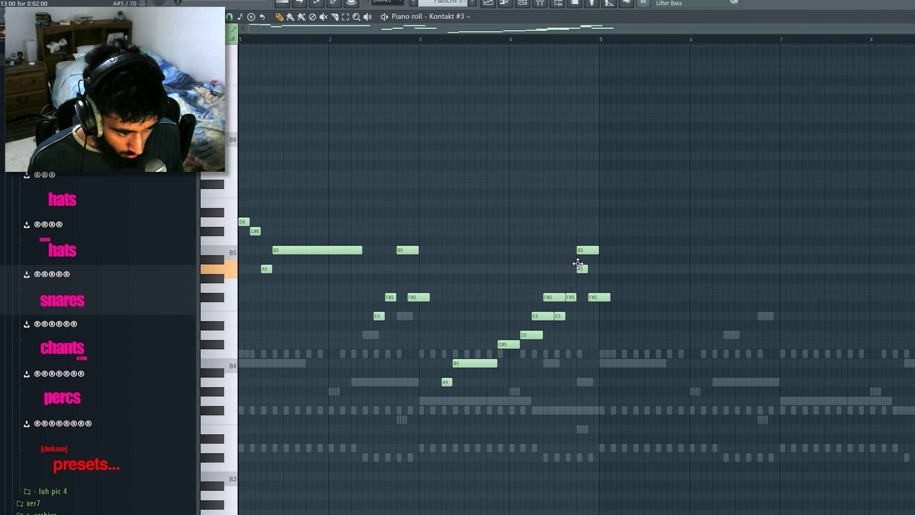
right_click(593, 299)
drag(587, 269, 609, 274)
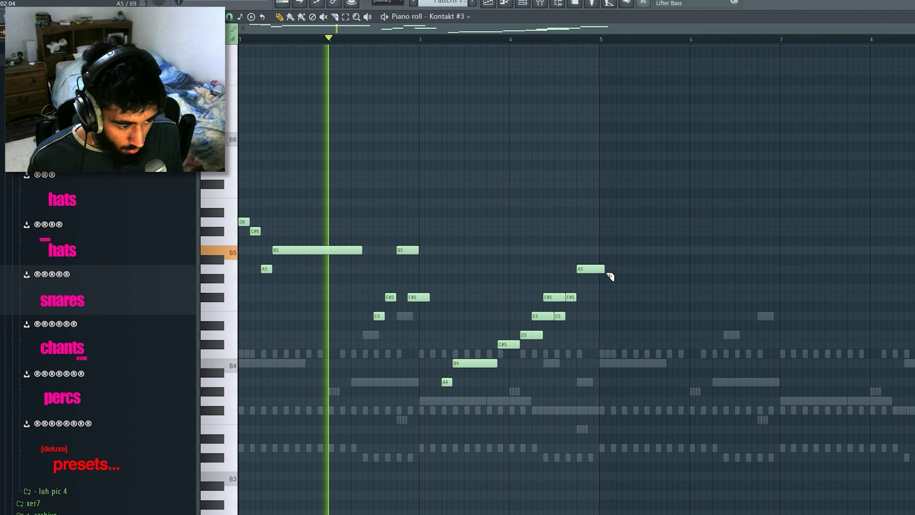
key(p)
key(ctrl+b)
key(ctrl+d)
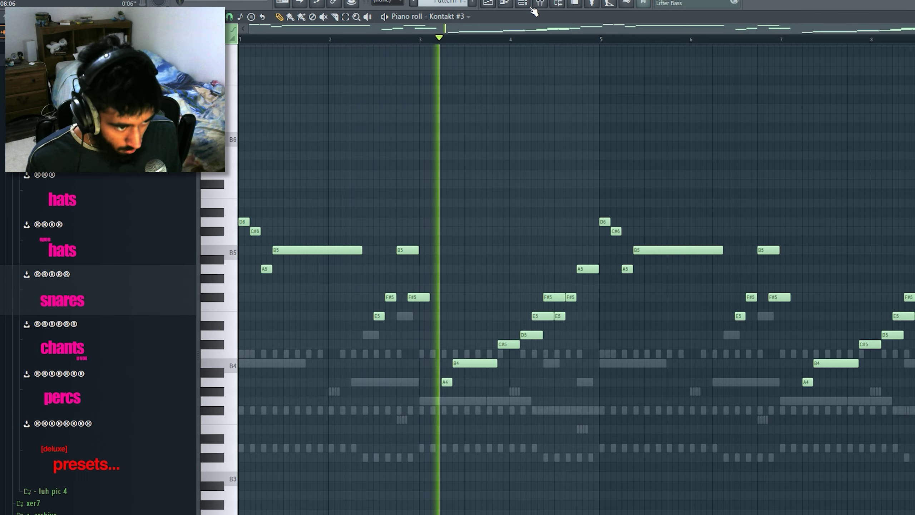
Step: Add a B4 note at the start of bars 1 and 5 in the Kontakt #4 channel
click(526, 4)
drag(331, 339, 350, 330)
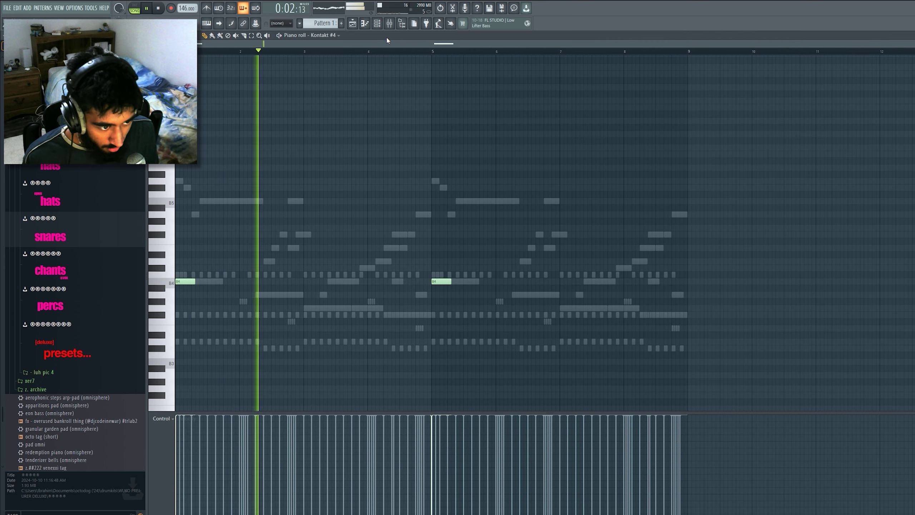
Step: Raise the 808's A4, G4 and F#4 notes by one octave, keeping the bar 1 and bar 5 notes at B4
key(F6)
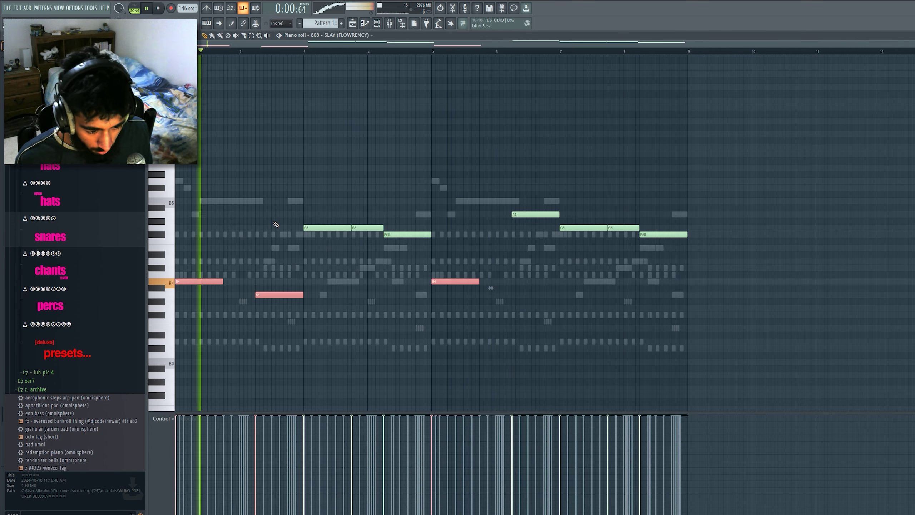
drag(277, 270, 284, 337)
key(ctrl+Up)
drag(469, 247, 472, 321)
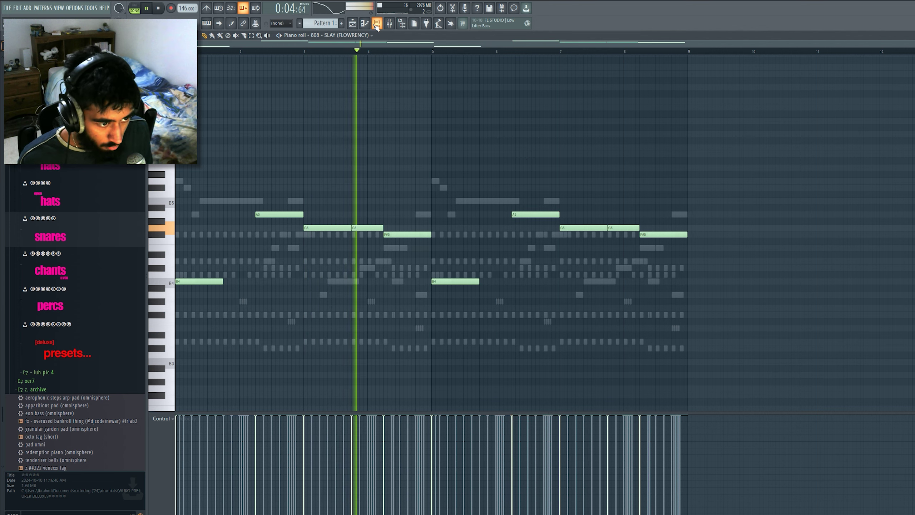
Step: In the Epic Strings channel, lower the top notes of bar 2's first and last chords to B5 and repeat the two-bar progression in bars 3–4
key(F6)
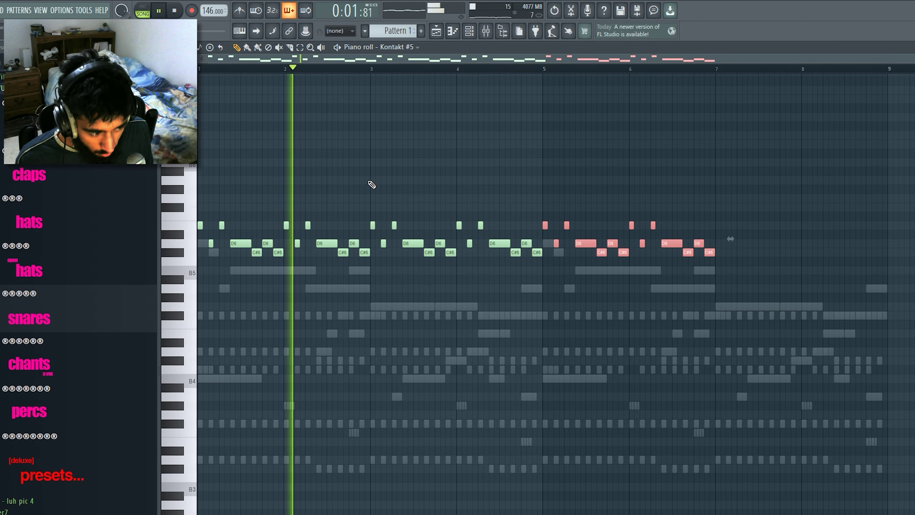
key(F6)
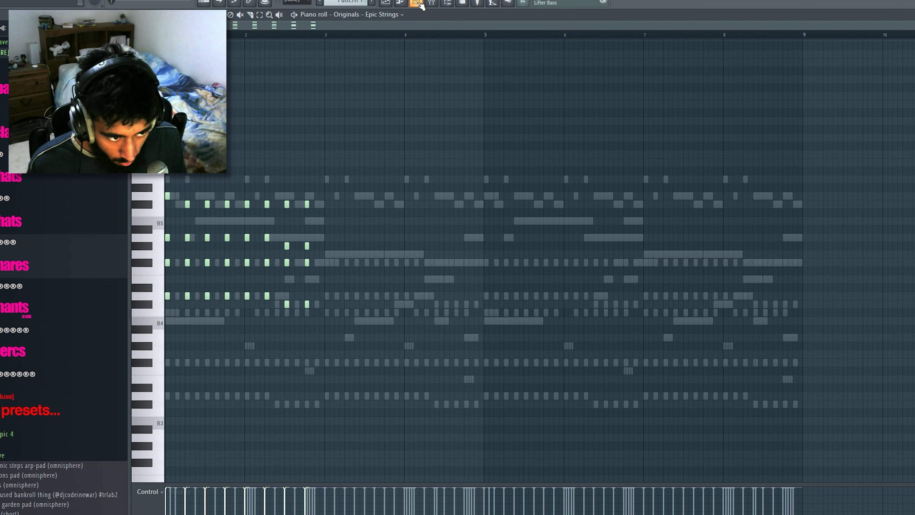
key(ctrl+d)
drag(307, 203, 306, 220)
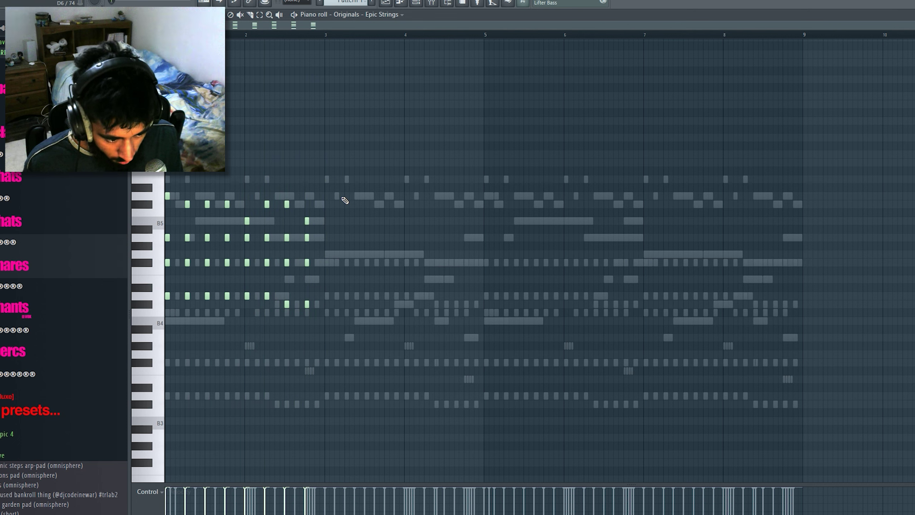
drag(313, 241, 328, 242)
key(ctrl+d)
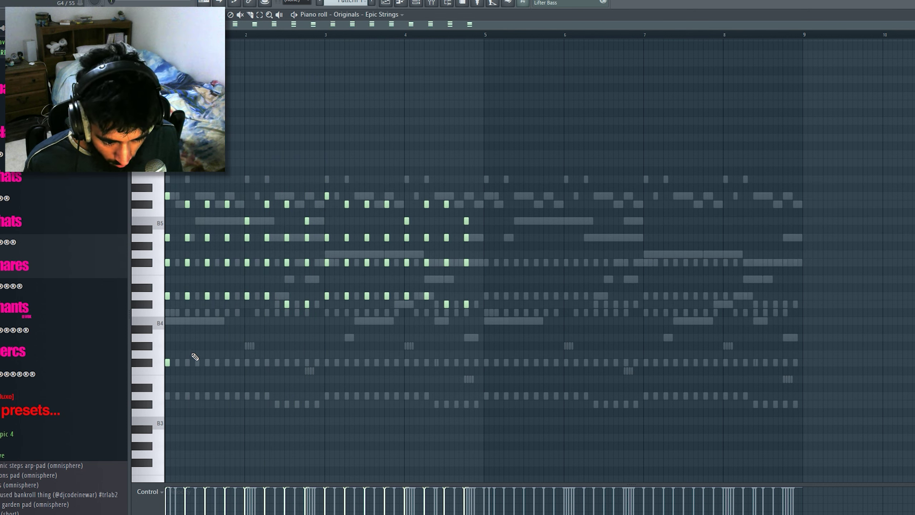
Step: Add half-bar F#4 notes throughout the strings, plus a descending G6–F#6–E6 line in bar 3 and an ascending E6–F#6–G6 line in bar 4
click(376, 179)
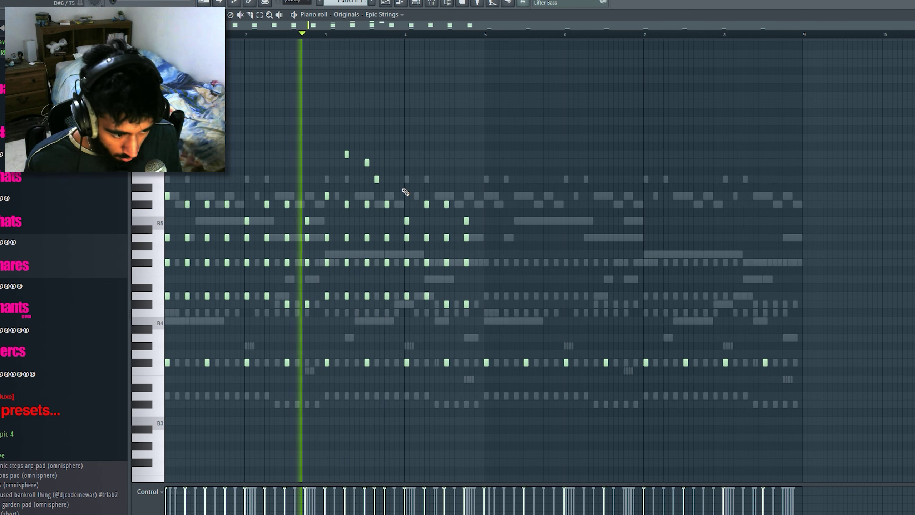
right_click(377, 179)
click(387, 179)
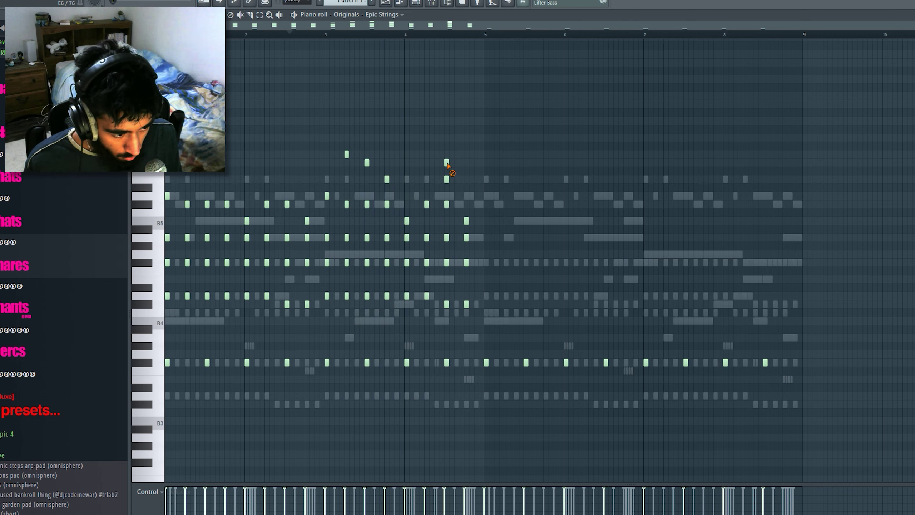
click(466, 154)
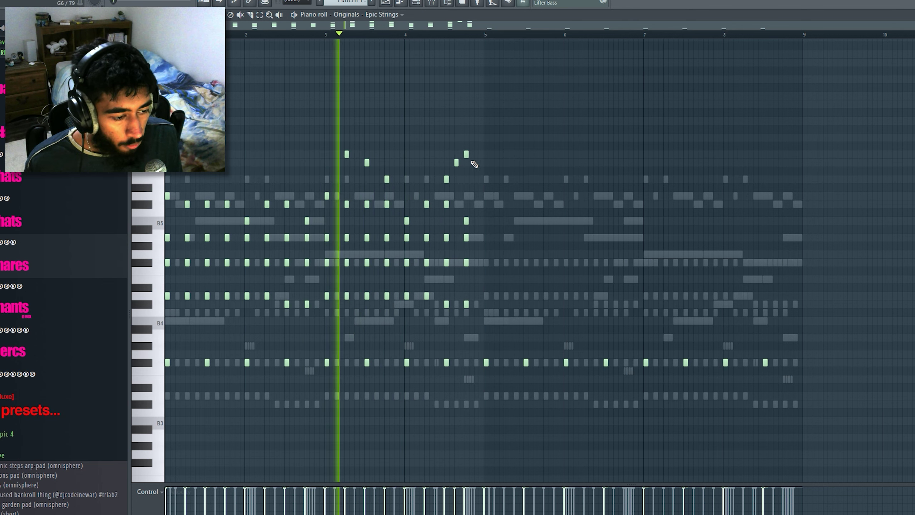
Step: Write a one-bar Kontakt #6 phrase of F#5, A5, a long C#6 and D6, repeating it over eight bars with even bars ending on E6
key(F6)
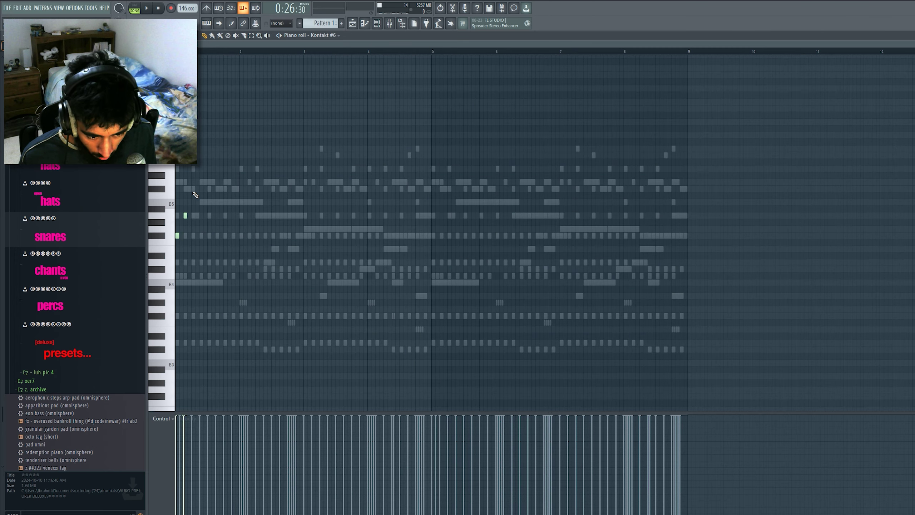
drag(208, 181, 223, 182)
key(space)
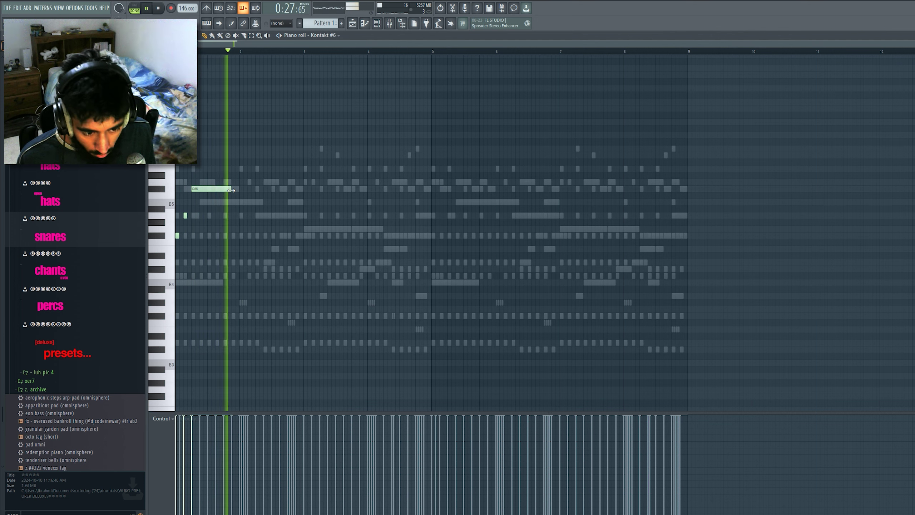
key(ctrl+b)
key(space)
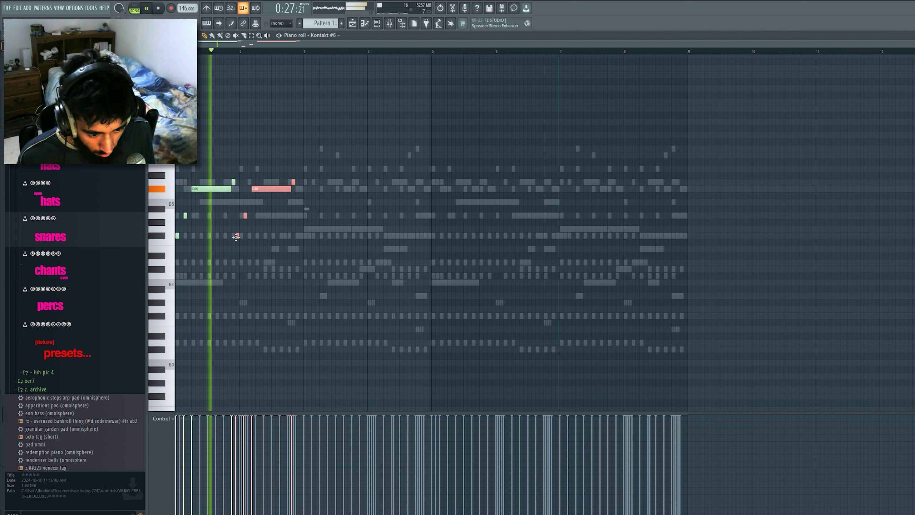
drag(236, 238, 240, 237)
ctrl+click(301, 145)
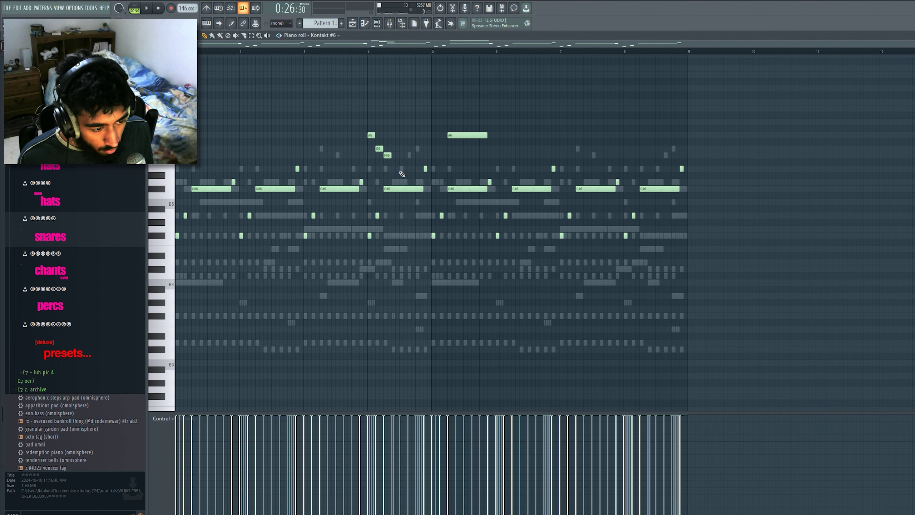
Step: Add a descending A6–G6–F#6–E6 run in bar 4 of Kontakt #6 and a lengthened F#6 at the start of bar 5
drag(415, 169, 358, 98)
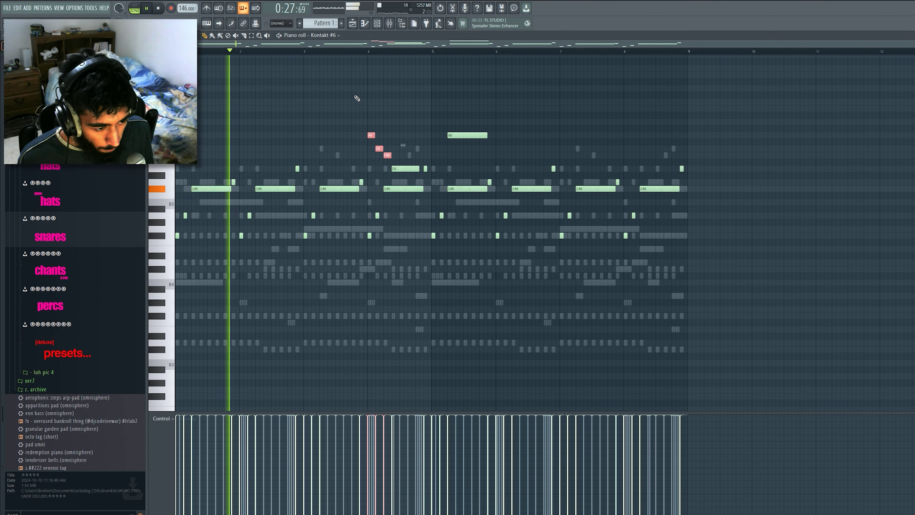
key(shift+d)
click(368, 52)
key(space)
scroll(373, 53, up, 2)
key(ctrl+d)
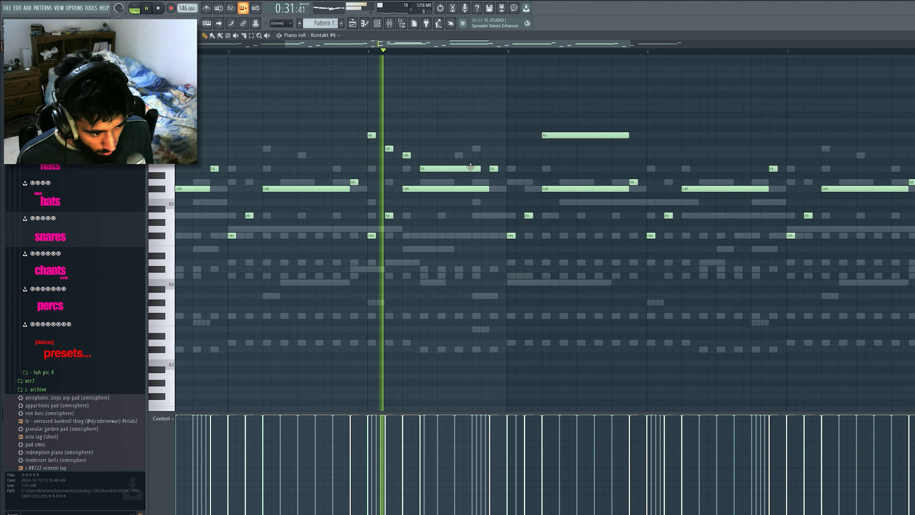
key(space)
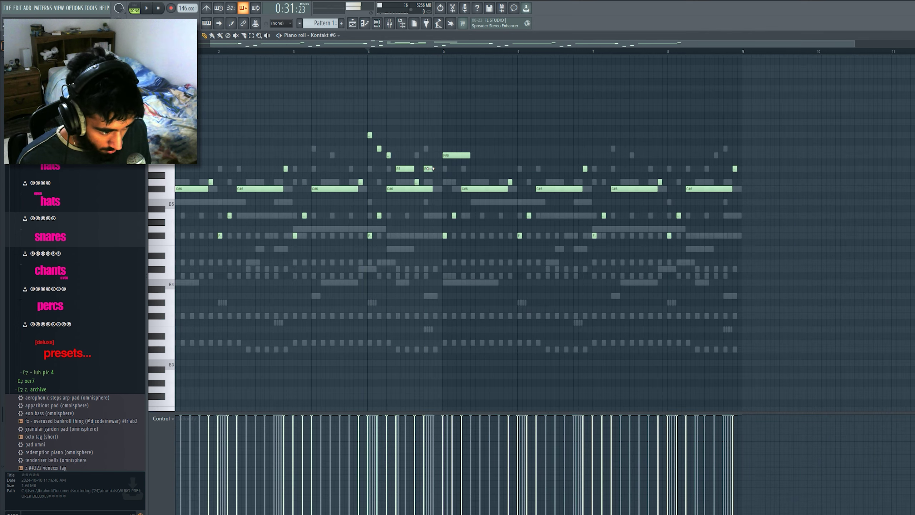
key(space)
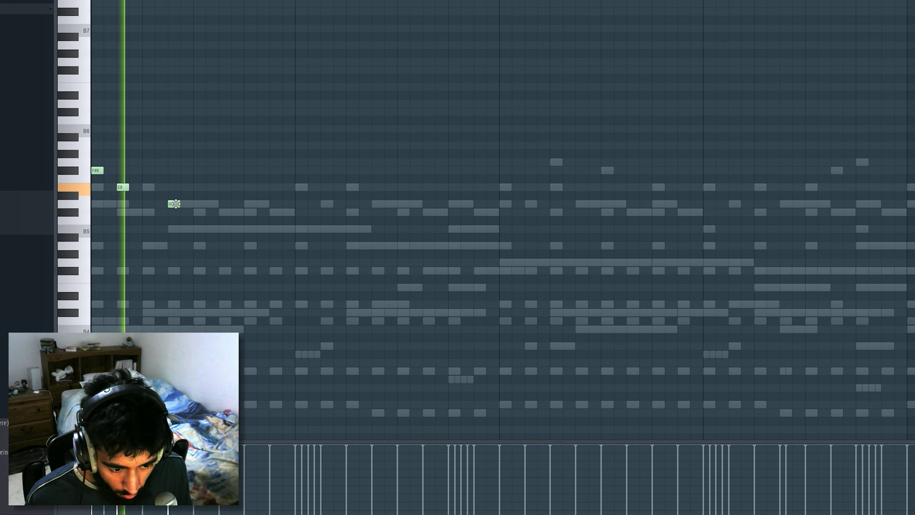
Step: Write a two-bar ZENOLOGY #3 melody from F#6 and E6 through D6 and C#6 down to A5 and F#5, and repeat it in bars 3–4
drag(152, 205, 215, 212)
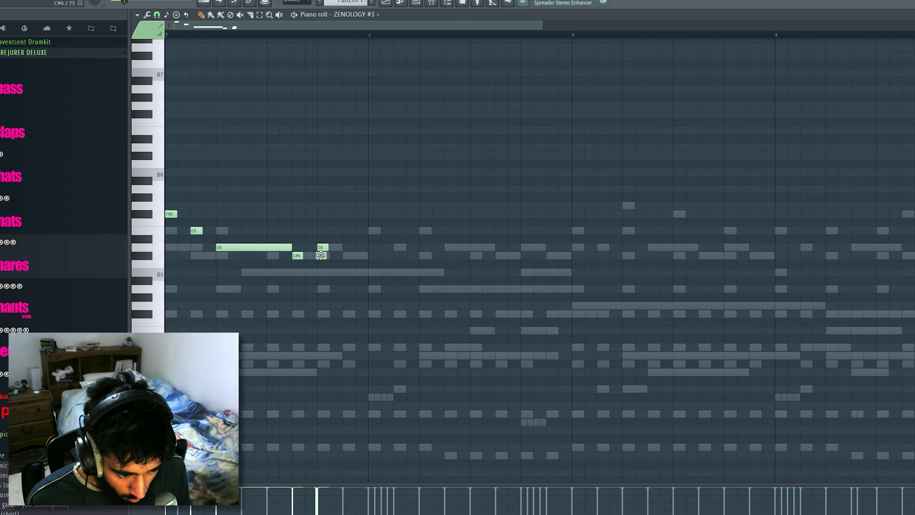
key(space)
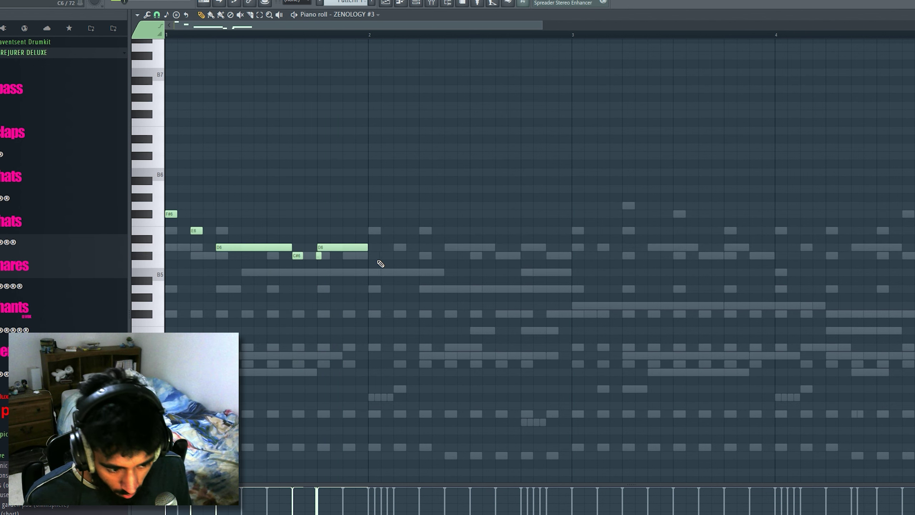
click(399, 289)
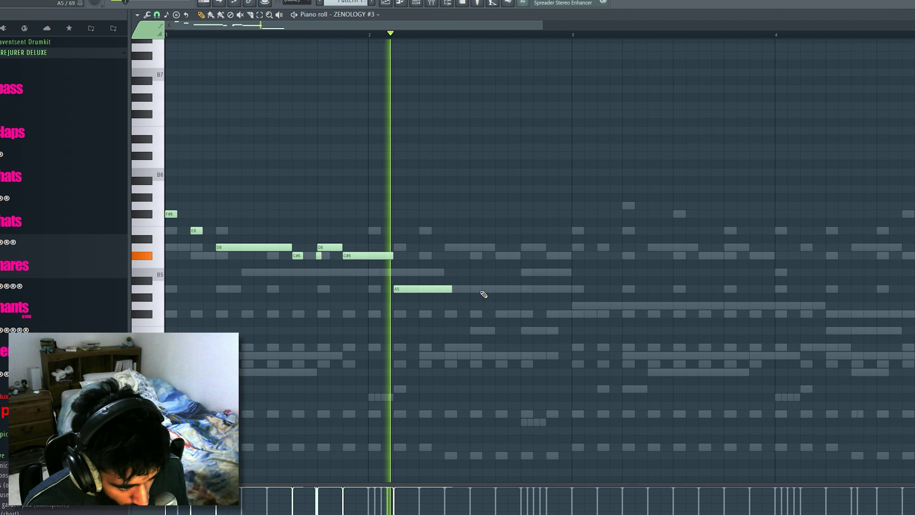
drag(503, 316, 521, 316)
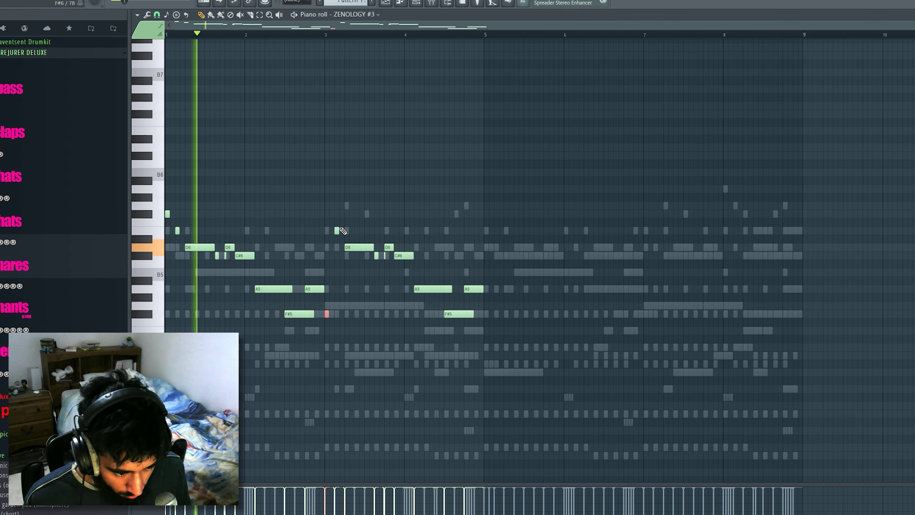
Step: Vary the ZENOLOGY #3 melody in bar 3 by lowering the E6 to B5, the long D6 to F#5 and the first C#6 to A5
ctrl+click(337, 230)
key(shift+Down)
key(shift+Down)
key(shift+Down)
key(shift+Down)
key(shift+Down)
ctrl+click(352, 248)
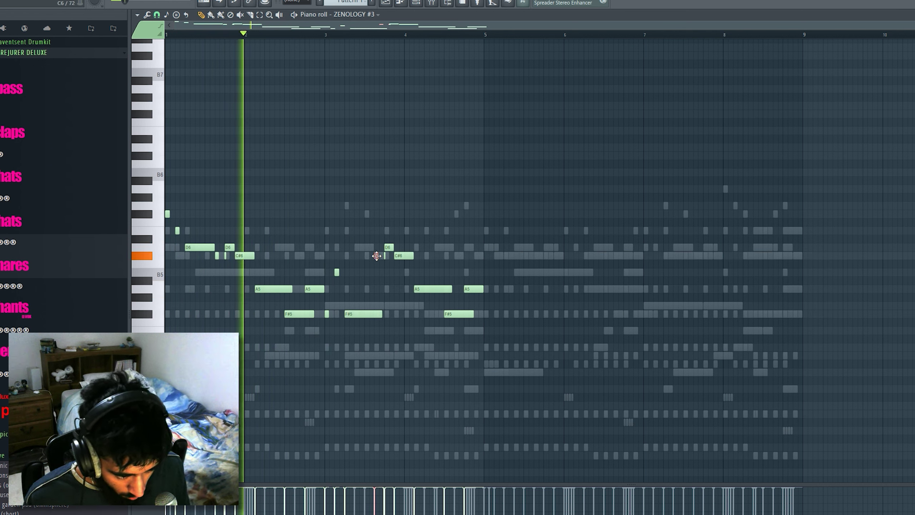
drag(378, 256, 374, 288)
Step: Rework the rest of bars 3–4 by lowering the D6 and C#6 notes to G5 and F#5 and ending with F#5 and E5 notes
drag(393, 247, 396, 256)
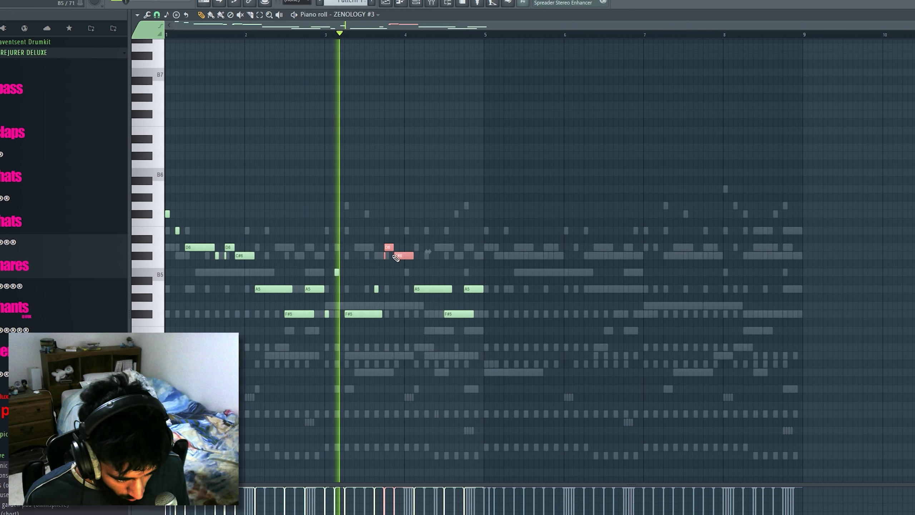
key(ctrl+d)
key(space)
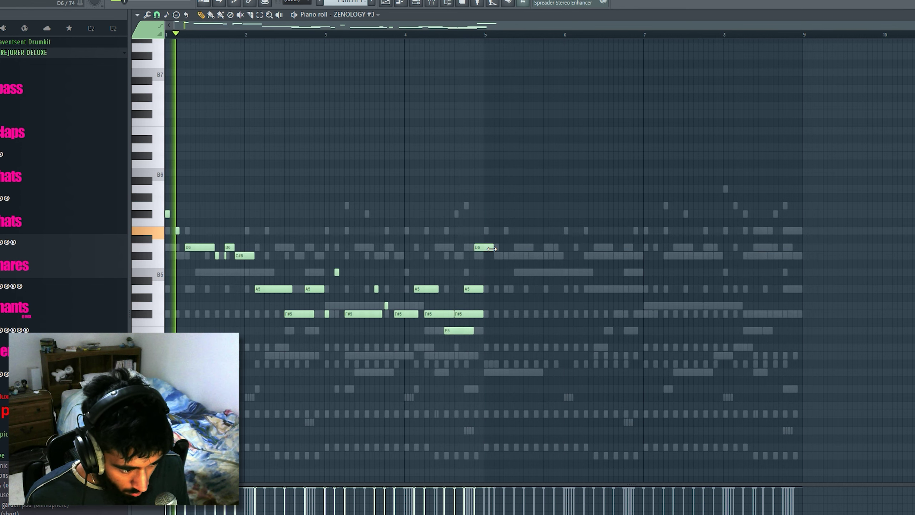
Step: Shorten the D6 pickup note at the end of bar 4 and duplicate the four-bar ZENOLOGY #3 melody into bars 5–8
drag(492, 249, 482, 253)
key(ctrl+b)
scroll(479, 39, up, 3)
scroll(481, 39, down, 3)
key(ctrl+d)
Step: Unmute the vocal and drum channels and expand the drum kit's snares folder
click(416, 3)
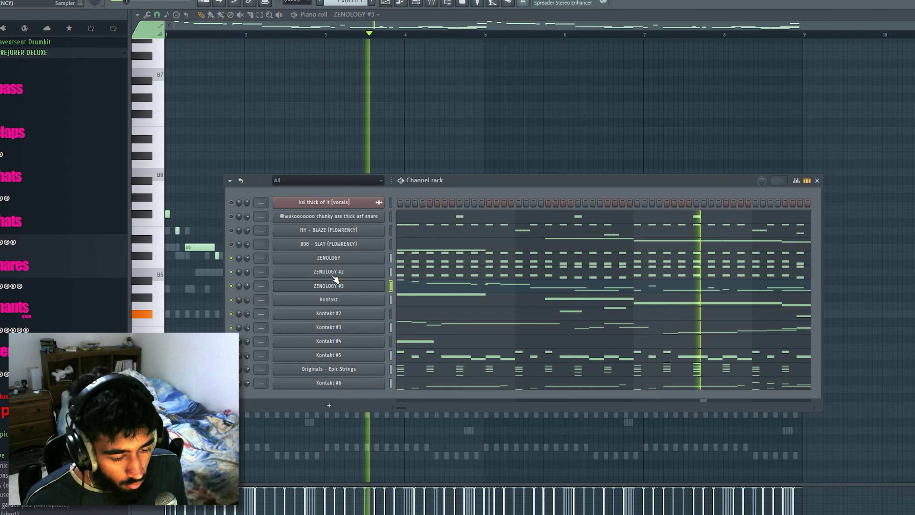
drag(254, 287, 253, 299)
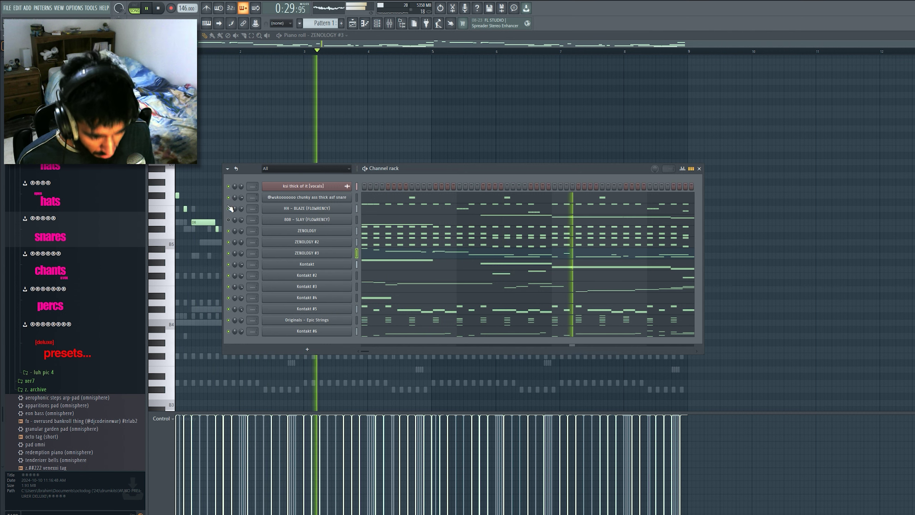
click(100, 216)
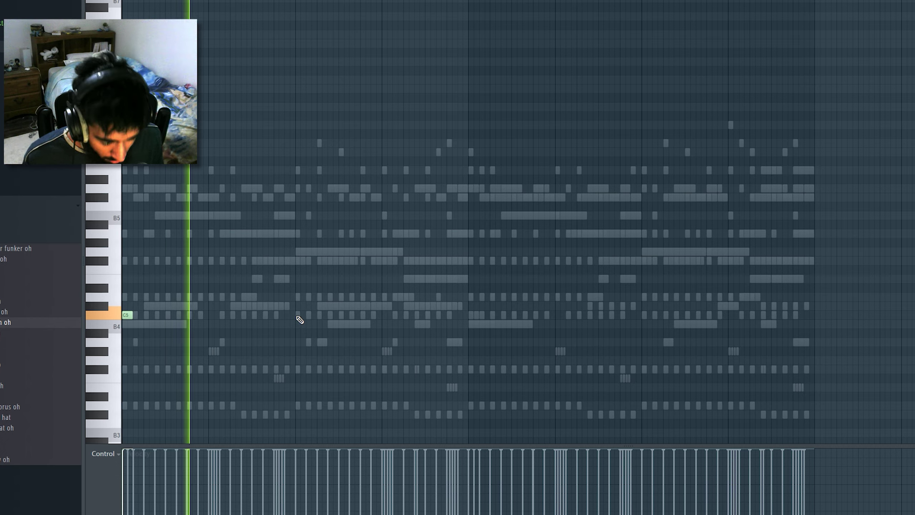
Step: Place C5 chant hits at the start of bars 1 and 5, and a second chant late in bars 2 and 6
click(468, 317)
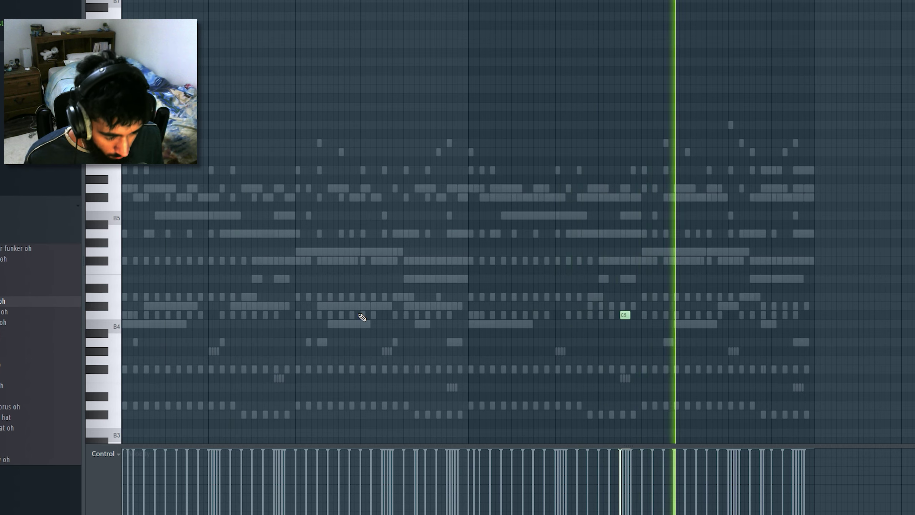
click(276, 307)
drag(276, 307, 274, 315)
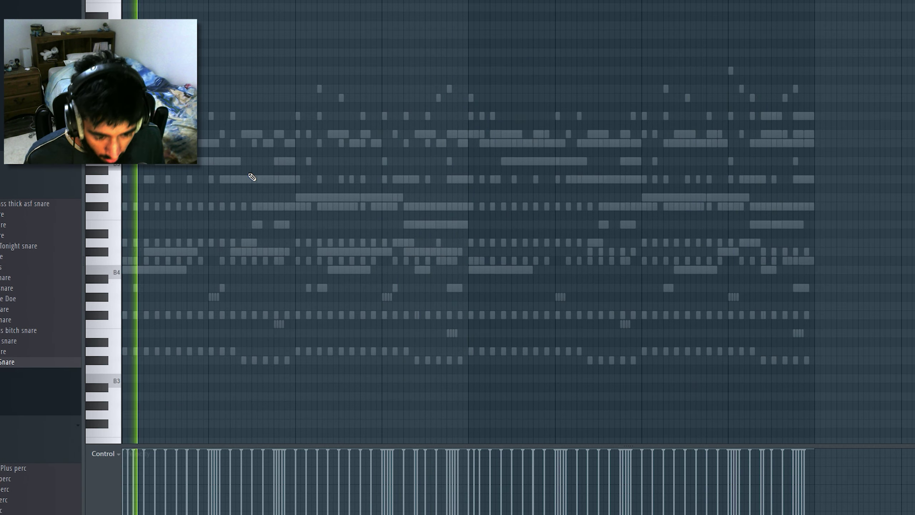
Step: Place C5 hits for the sosa Snare at the end of bars 2 and 3 and early in bar 4
key(space)
click(200, 260)
right_click(201, 264)
click(286, 261)
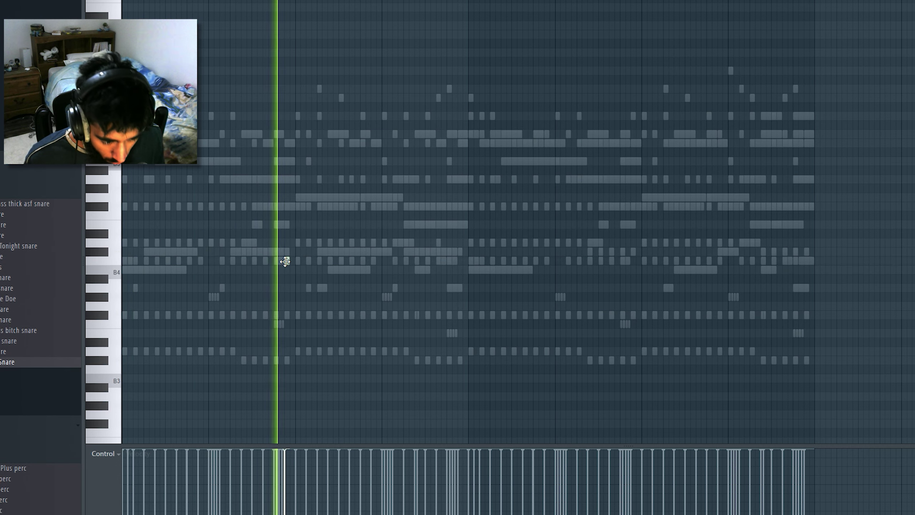
click(391, 260)
click(395, 260)
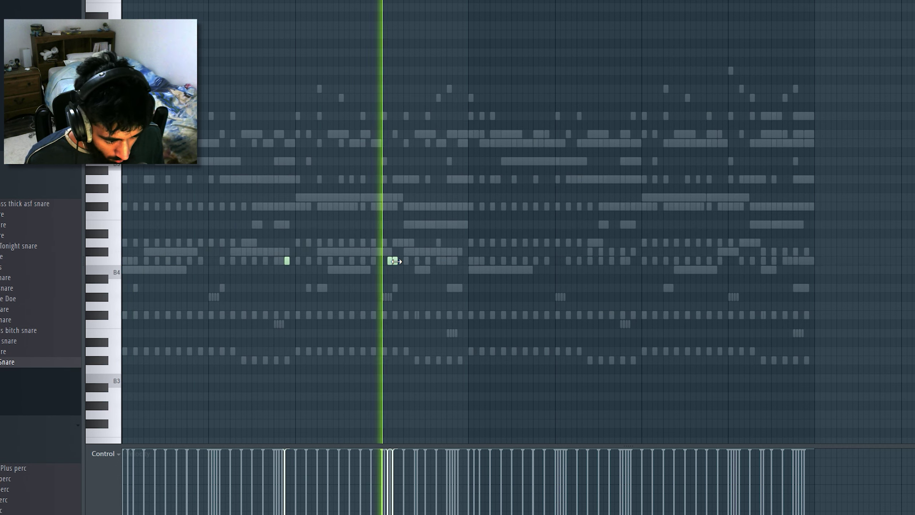
right_click(391, 263)
click(374, 261)
Step: Duplicate the three sosa Snare hits to the matching positions in bars 6, 7 and 8
key(ctrl+a)
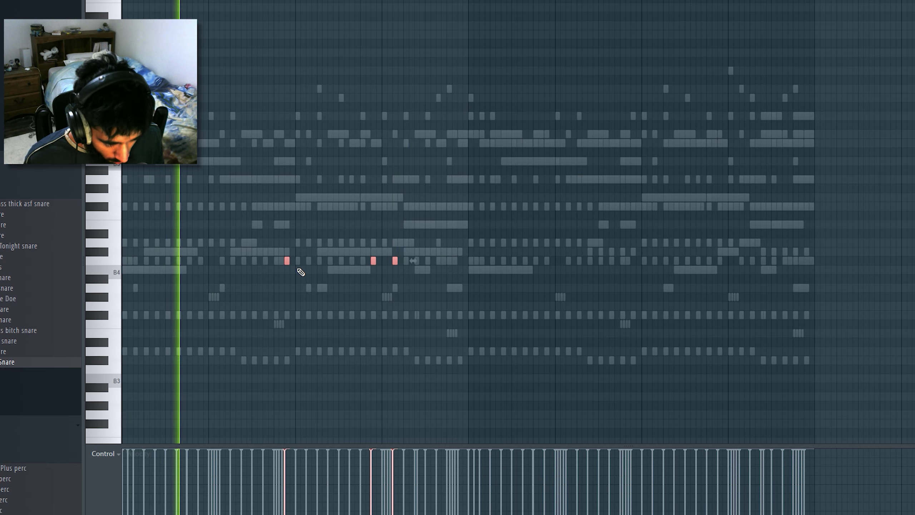
drag(287, 261, 675, 259)
drag(590, 260, 631, 263)
key(ctrl+d)
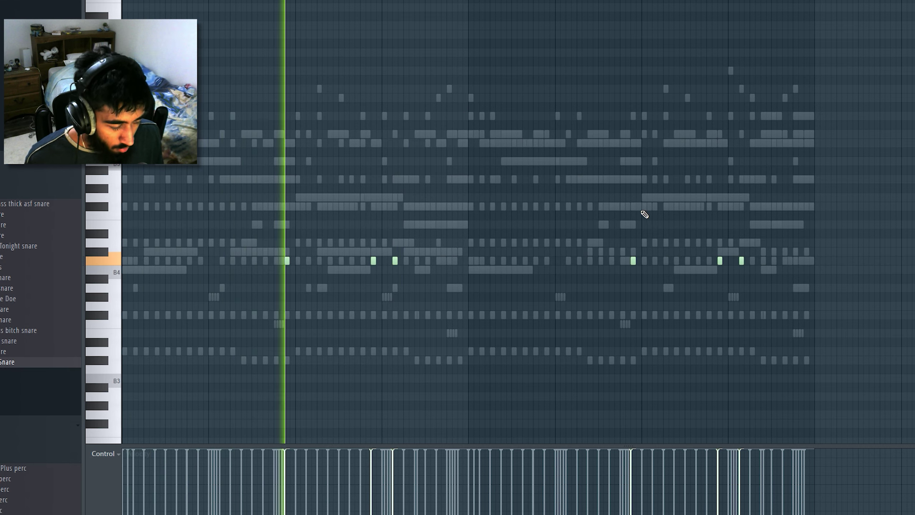
Step: Add the Fruity Delay 3 effect to the Kontakt #3 mixer track
key(F6)
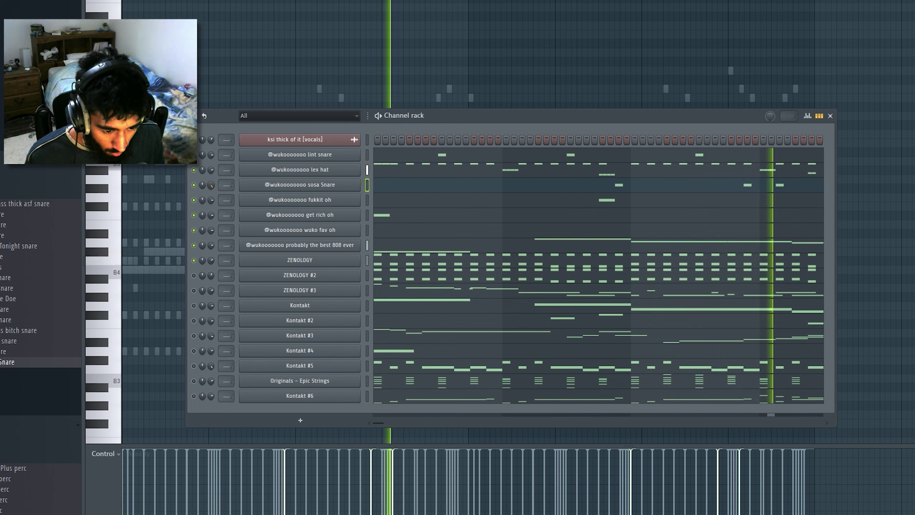
key(F9)
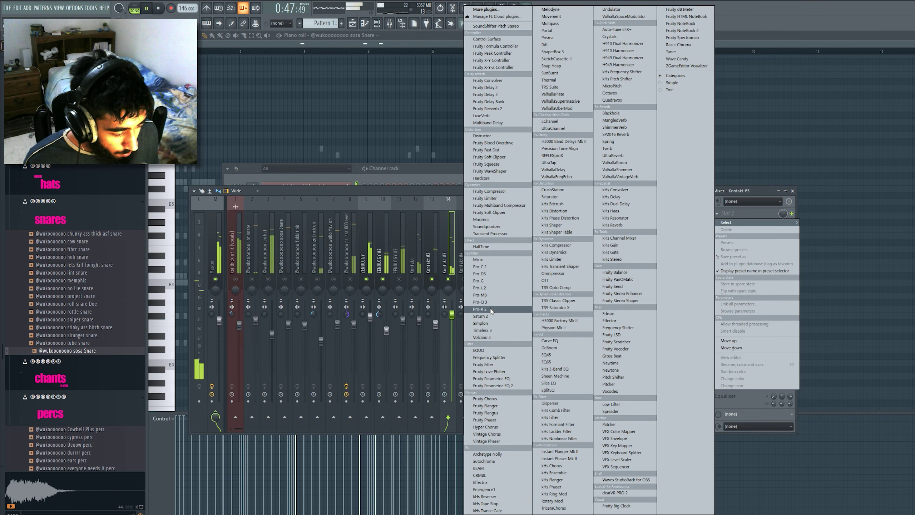
click(495, 95)
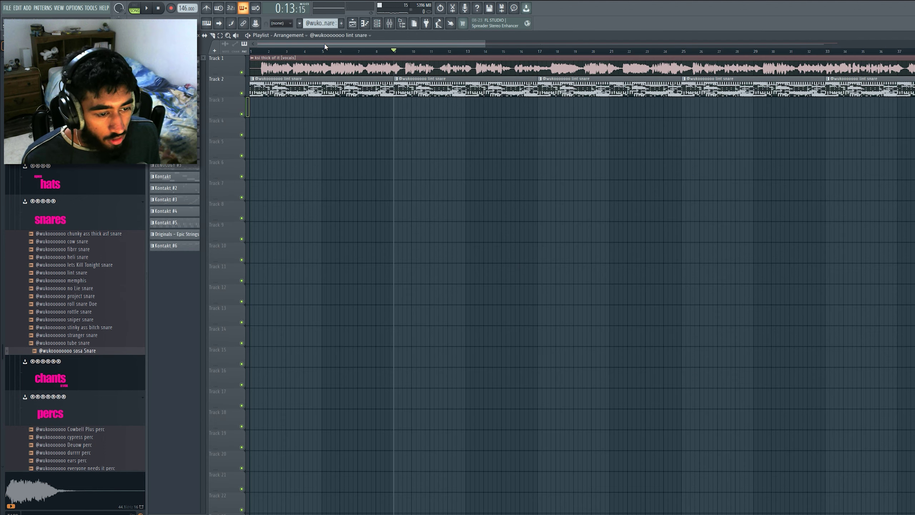
Step: Delete the combined pattern clips from Track 2 of the playlist, keeping the vocal track
key(Delete)
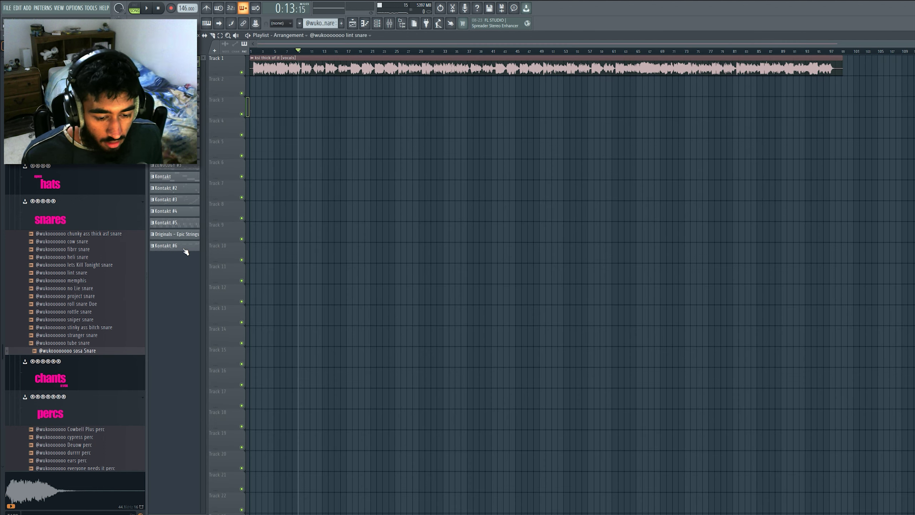
Step: Complete the low B3, A3, G3, F#3 line through the end of bar 4 in the Kontakt #7 pattern and repeat it in bars 5 to 8
drag(312, 102, 256, 98)
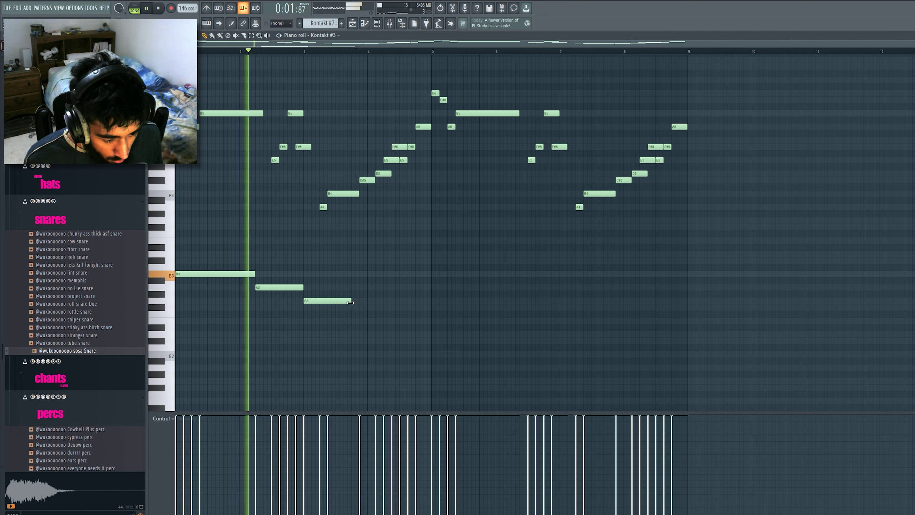
drag(350, 302, 384, 303)
click(387, 308)
drag(462, 309, 430, 310)
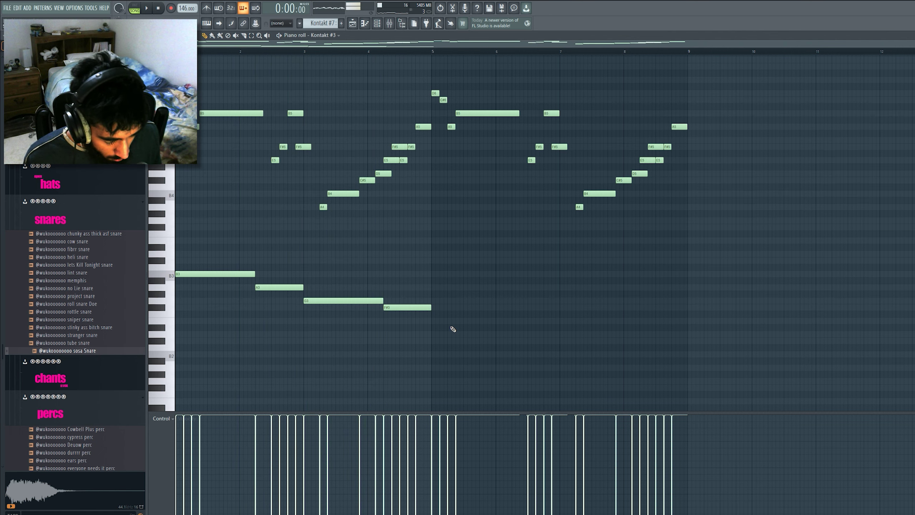
drag(451, 326, 178, 272)
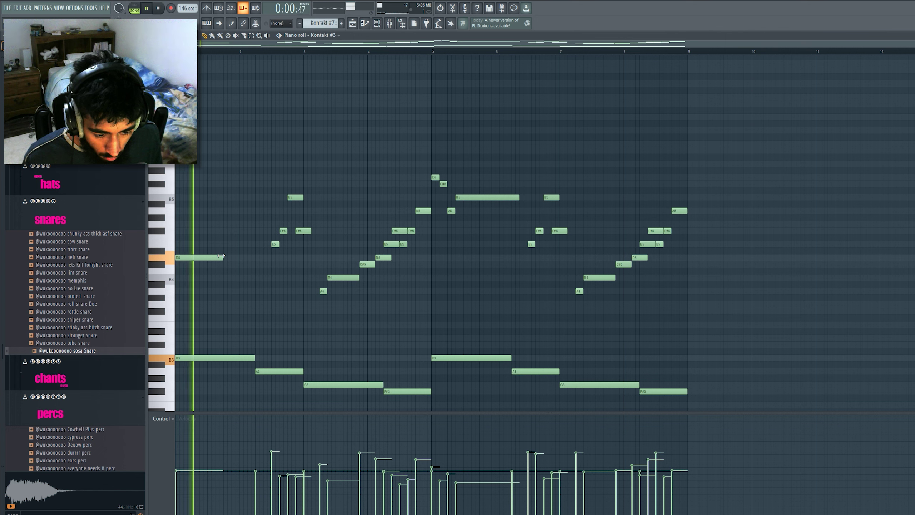
Step: Lengthen the opening D5 note and follow it with E5, F#5 and A5 melody notes leading into bar 2
drag(221, 255, 229, 256)
click(229, 244)
key(space)
key(space)
ctrl+click(245, 244)
drag(287, 244, 260, 230)
ctrl+click(250, 230)
scroll(255, 228, up, 3)
key(space)
key(space)
key(ctrl+d)
click(259, 211)
key(space)
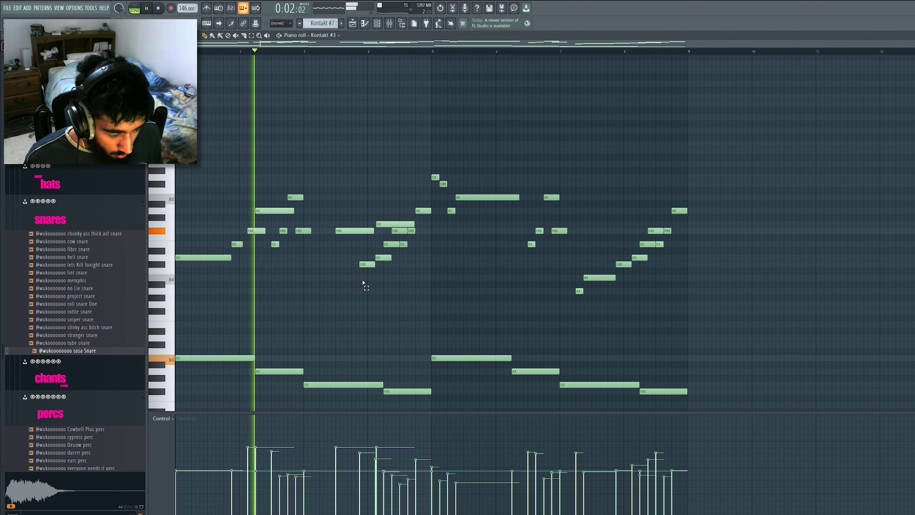
Step: Delete the old overlapping melody notes around the start of bar 4 and transpose the notes down an octave
drag(382, 266, 398, 239)
key(Delete)
click(424, 211)
key(ctrl+Down)
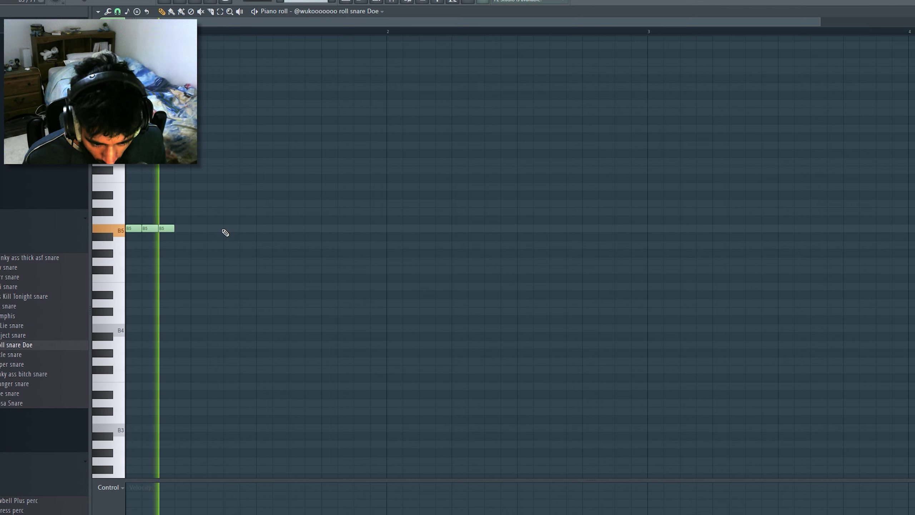
Step: Duplicate the three B5 roll snare Doe hits and move the copy down to G#5 one step further along
key(ctrl+a)
key(ctrl+b)
drag(182, 228, 199, 252)
key(space)
key(ctrl+a)
key(space)
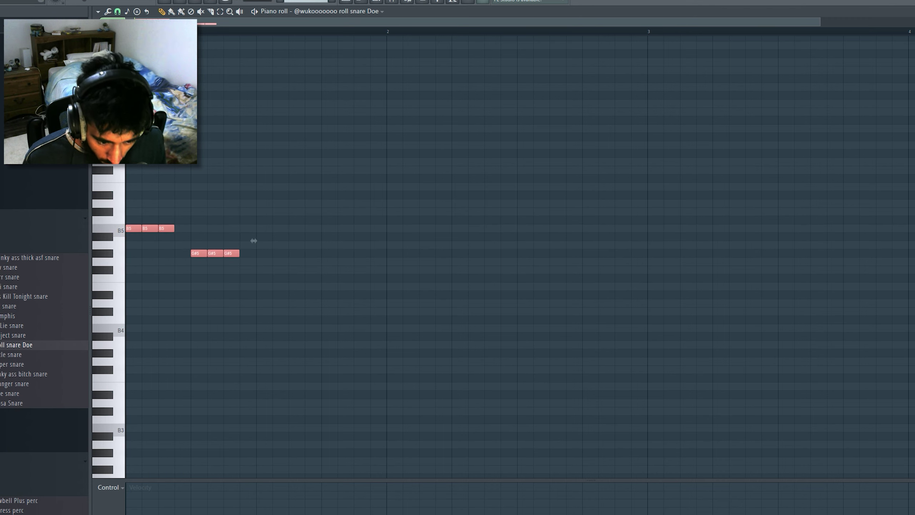
Step: Copy the roll snare hits down to E5 to continue the descending roll through the second half of bar 1
key(space)
key(space)
key(ctrl+d)
key(space)
drag(269, 287, 197, 255)
key(ctrl+b)
drag(283, 256, 268, 290)
key(space)
click(268, 291)
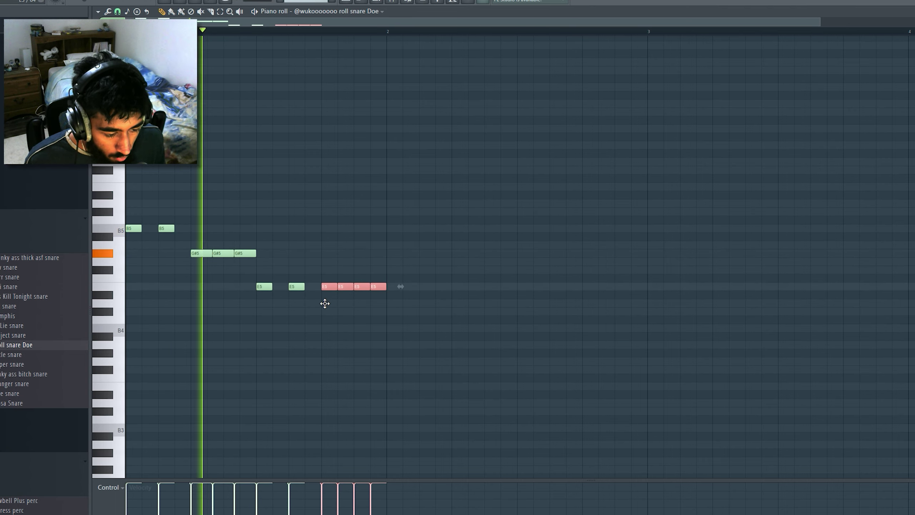
Step: Lower the last four E5 snare hits of bar 1 to D5 and play the roll
drag(325, 286, 325, 303)
key(ctrl+d)
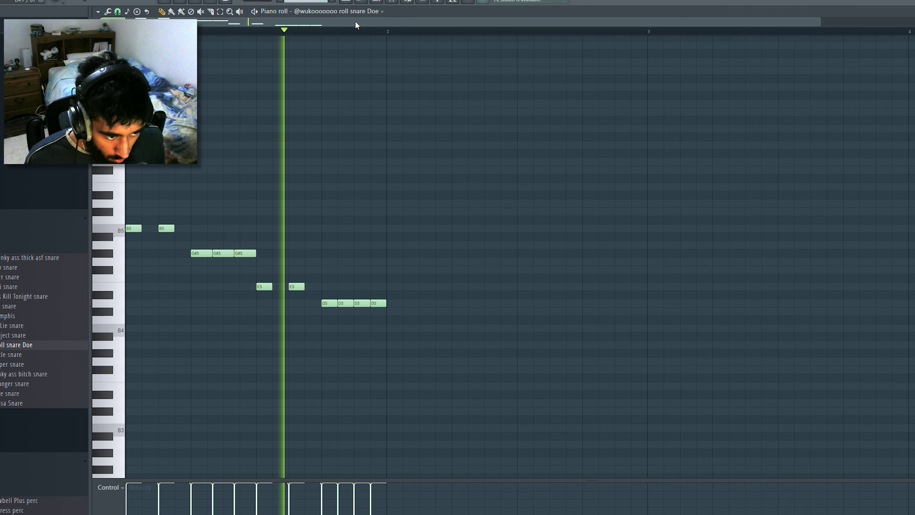
key(space)
key(space)
Step: Remove the final D5 hit, compress the remaining three into a tighter roll and duplicate them
right_click(378, 303)
drag(409, 302, 324, 310)
key(space)
key(space)
drag(382, 304, 359, 319)
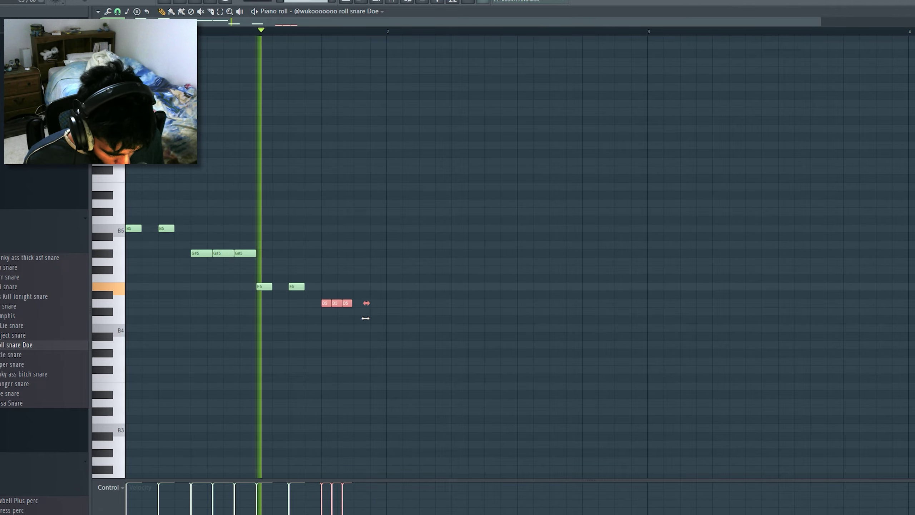
key(ctrl+b)
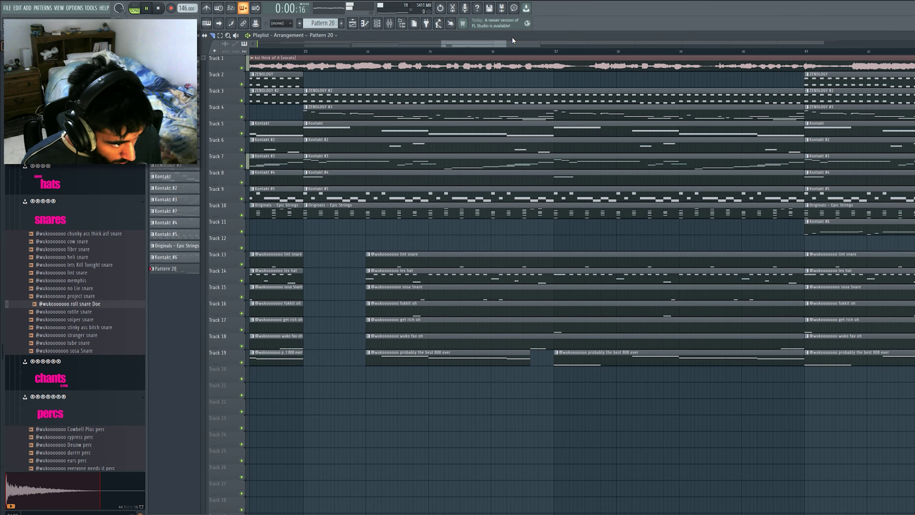
Step: Play back the arrangement from about bar 36 and review how the melody, drum and 808 clips are laid out
click(514, 51)
scroll(516, 50, down, 5)
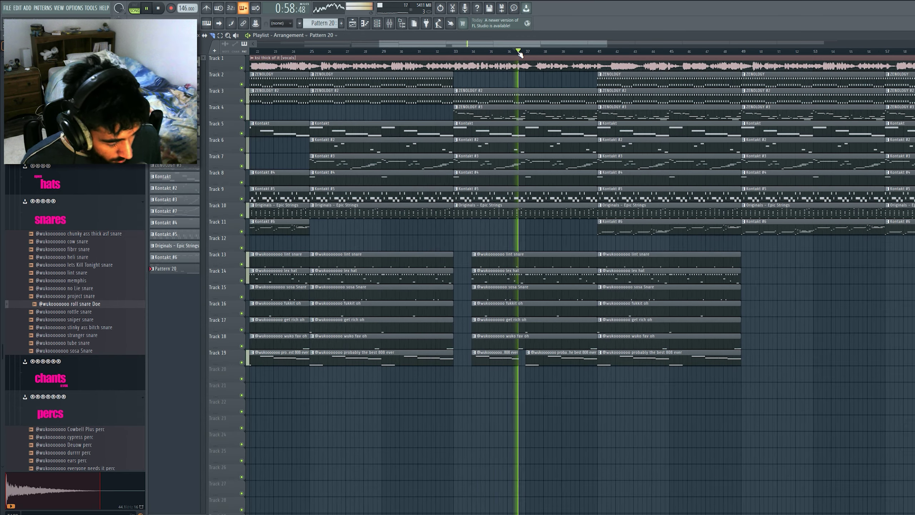
scroll(523, 51, down, 3)
key(d)
scroll(580, 184, down, 3)
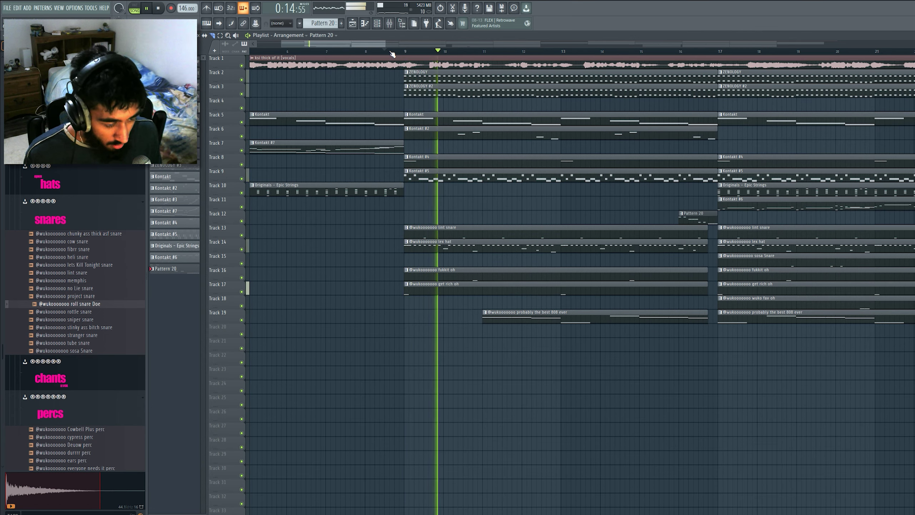
scroll(392, 54, down, 4)
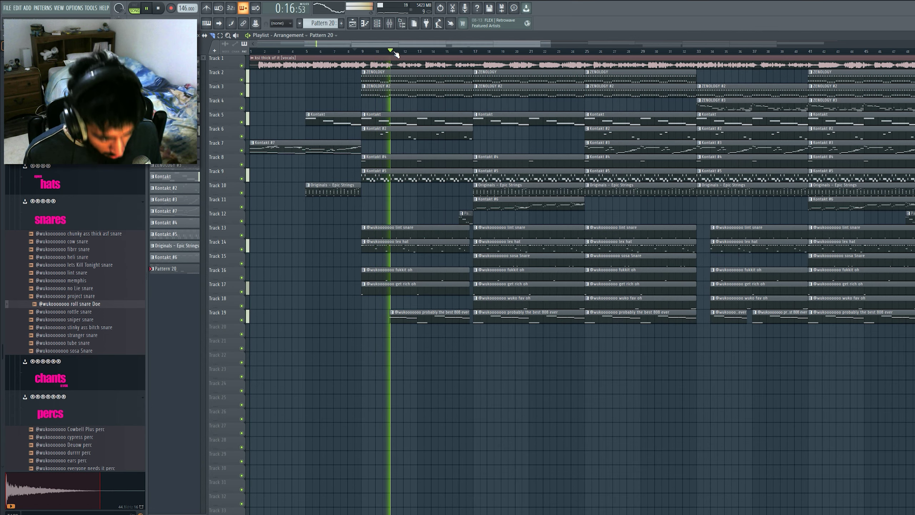
scroll(397, 54, down, 2)
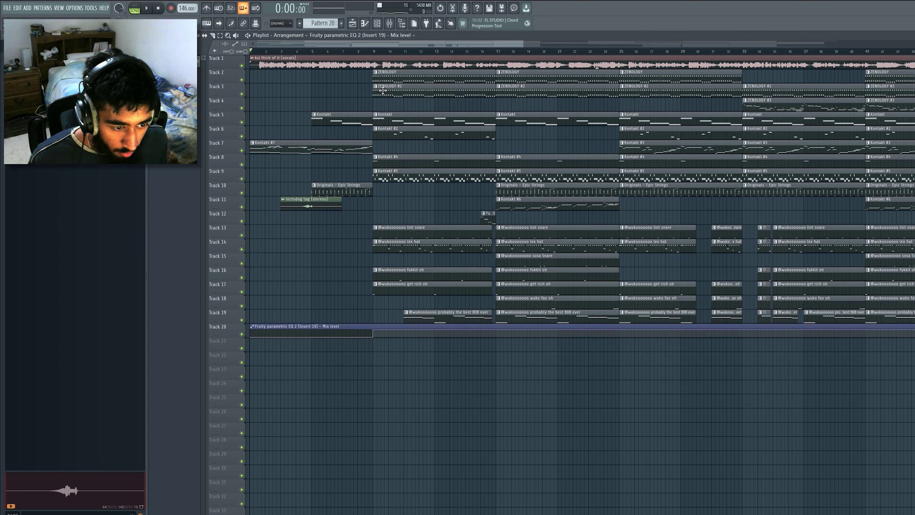
Step: Shift the first jump in the Fruity parametric EQ 2 mix-level automation on Track 20 to bar 11, where the 808 enters
click(354, 51)
key(space)
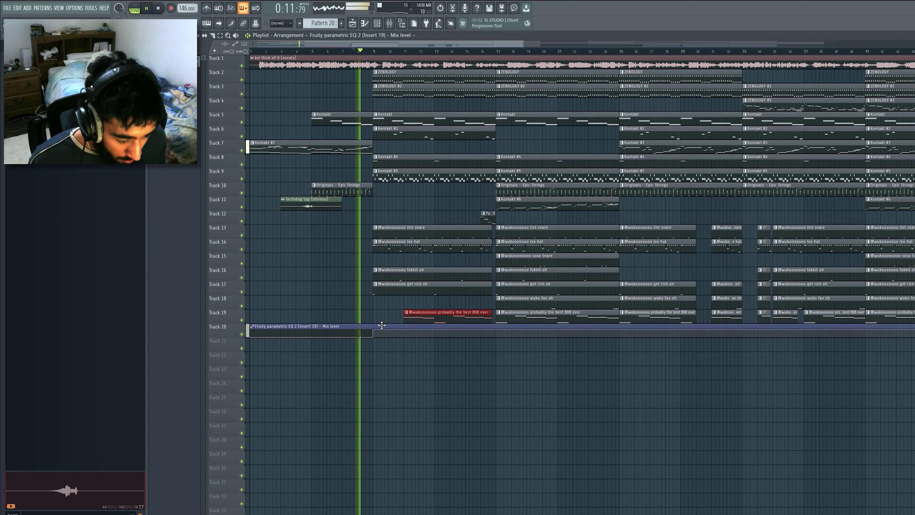
drag(373, 329, 404, 330)
right_click(409, 336)
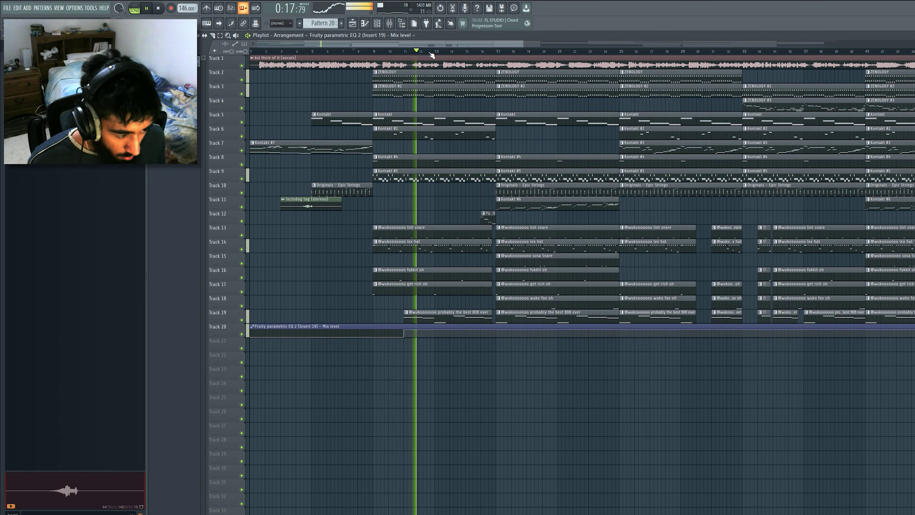
scroll(432, 54, down, 2)
scroll(489, 57, up, 2)
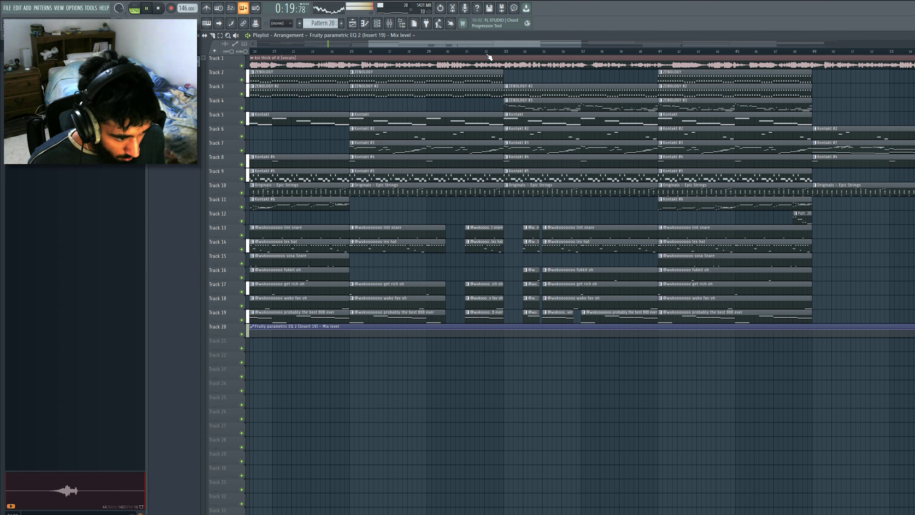
Step: Drop the Track 20 EQ mix-level automation throughout bar 30, where the drums cut out, and play the section
click(429, 50)
scroll(432, 50, up, 3)
key(space)
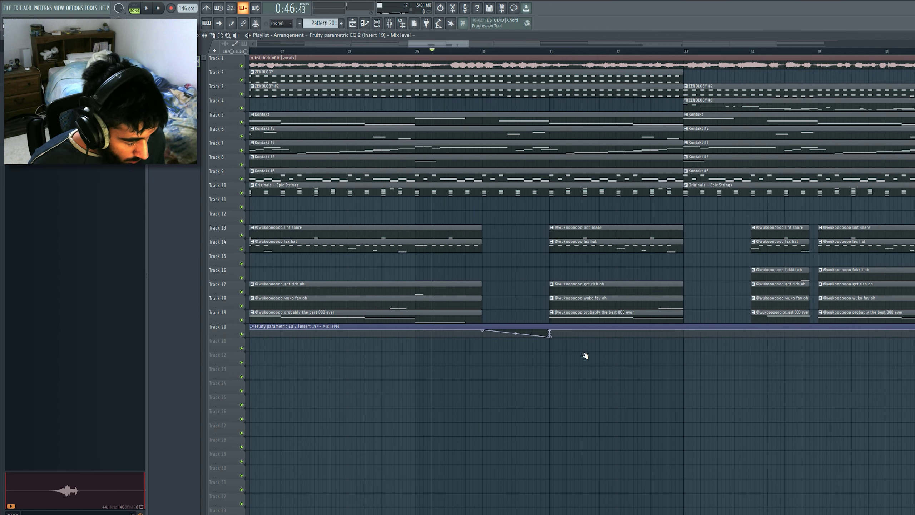
key(space)
click(481, 57)
key(space)
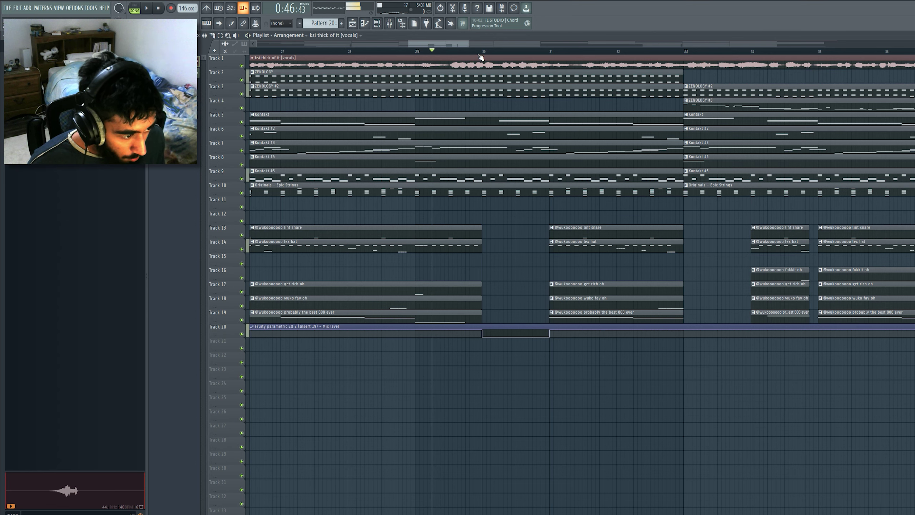
scroll(482, 54, down, 3)
key(space)
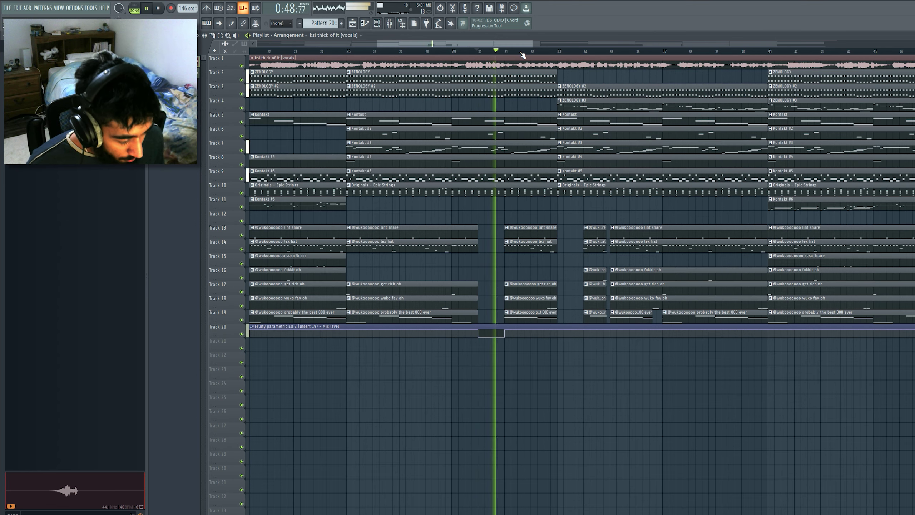
Step: Add automation points at bars 33 and 34 to drop the EQ mix level during the next drum gap
right_click(557, 330)
right_click(560, 336)
right_click(585, 337)
drag(585, 338, 584, 330)
scroll(448, 54, down, 3)
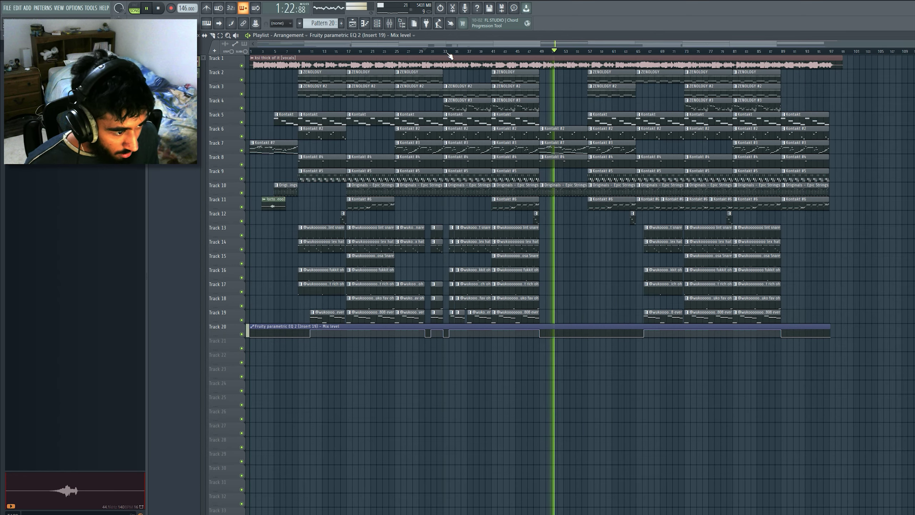
Step: Place a ZENOLOGY clip at bar 73 on Track 2 and clear the one at bar 81
scroll(449, 54, up, 4)
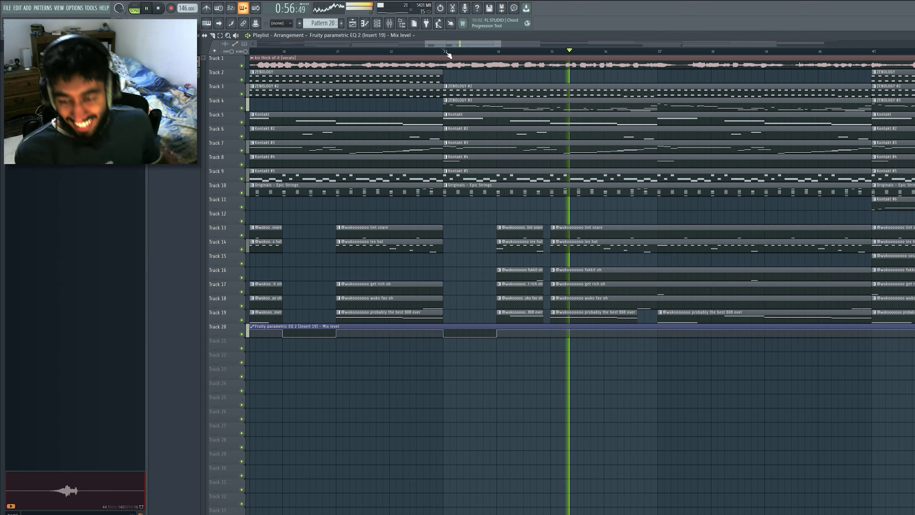
key(space)
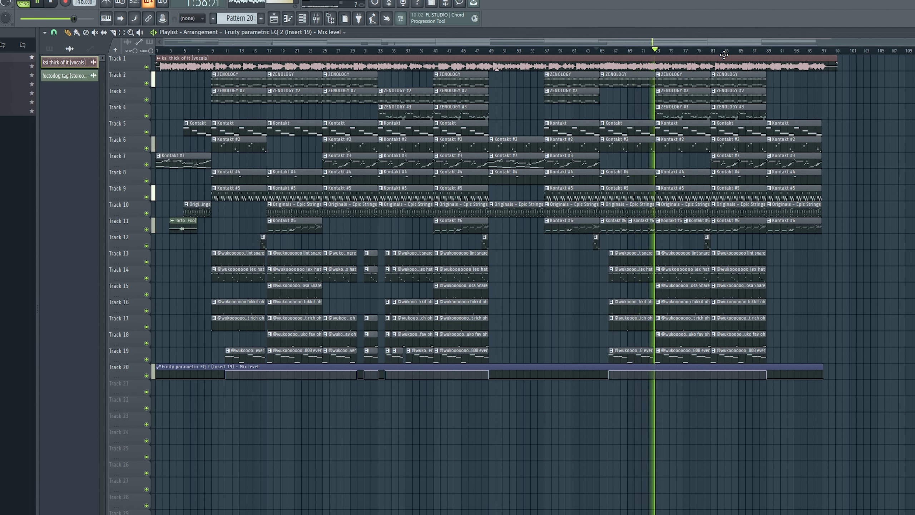
scroll(717, 55, up, 5)
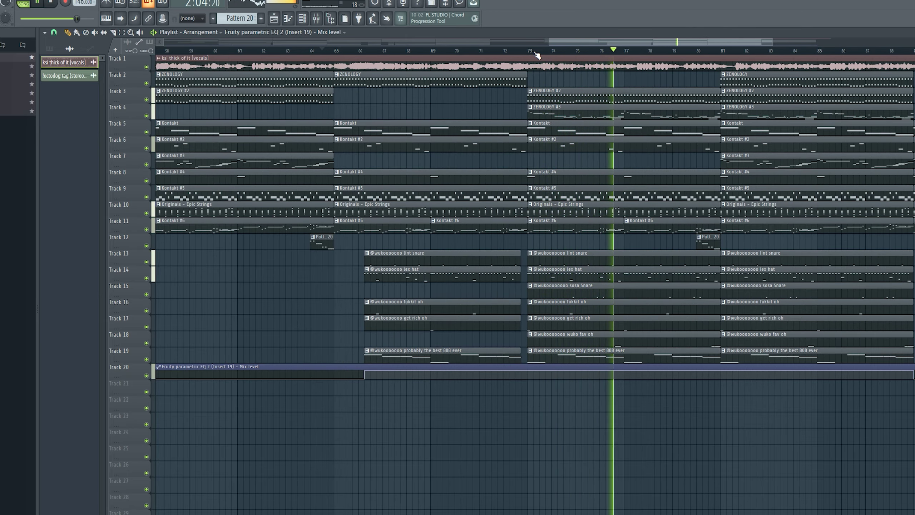
scroll(662, 57, down, 5)
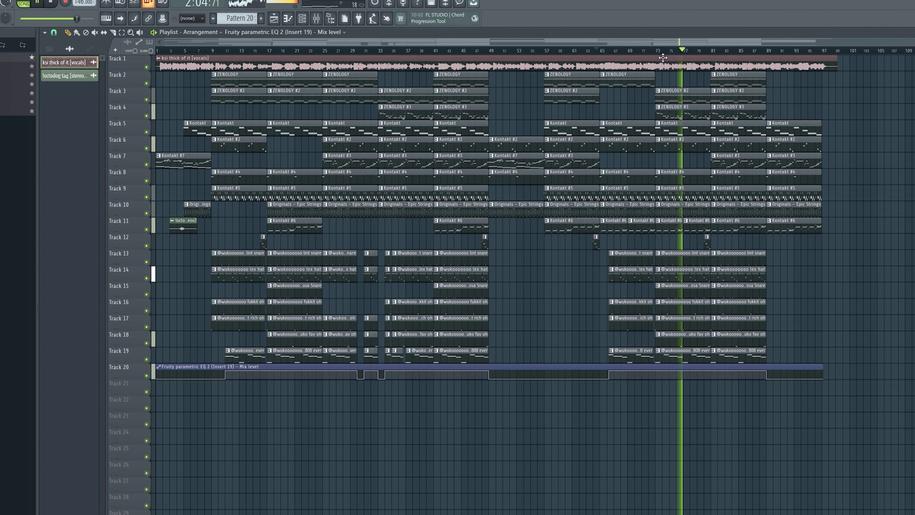
click(697, 79)
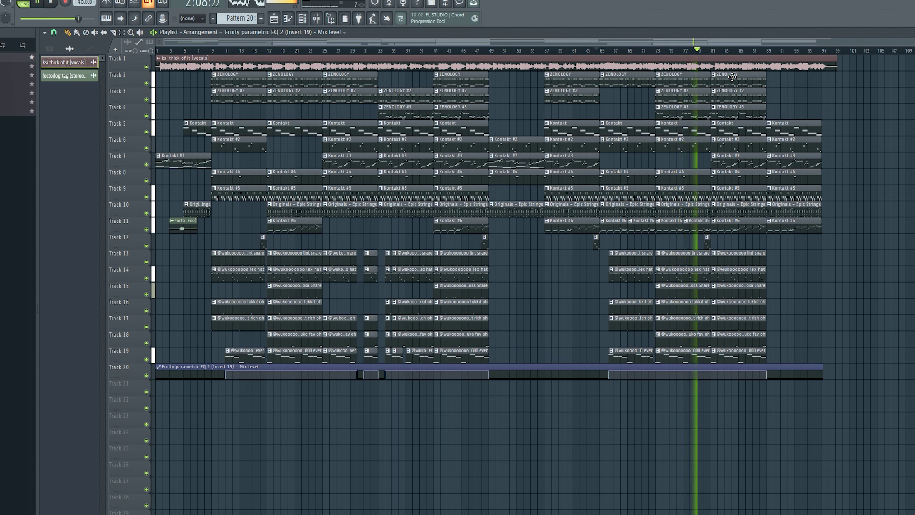
drag(733, 86, 677, 86)
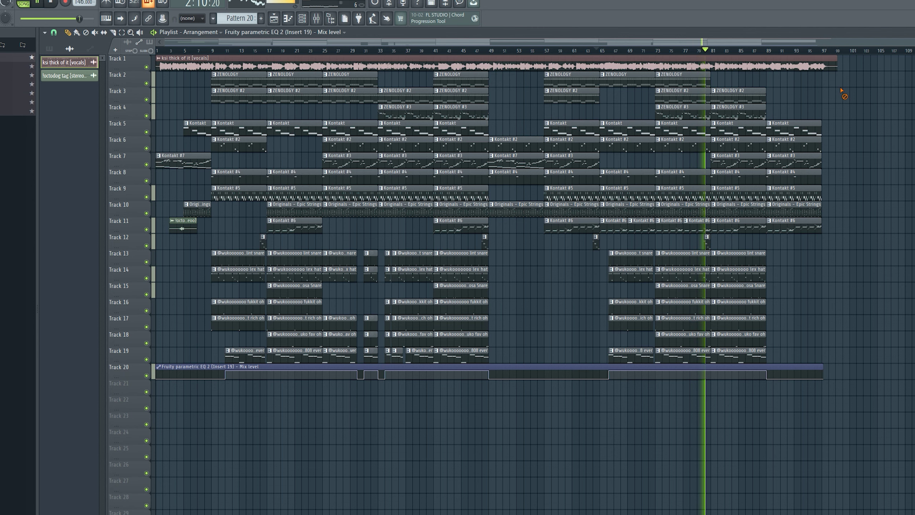